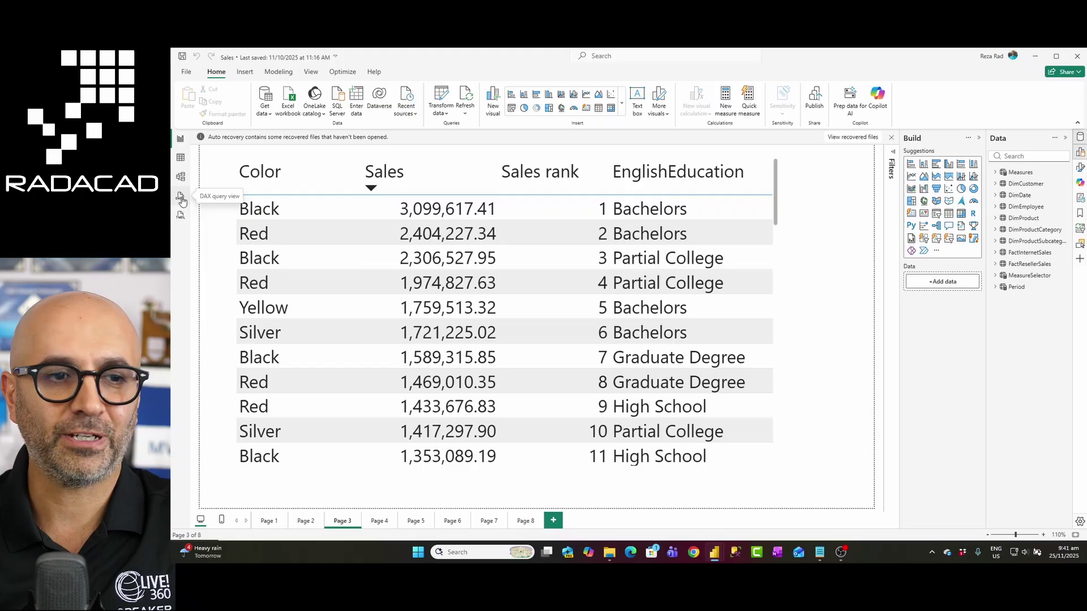
Step: Open DAX query view and select the sample INFO.VIEW.TABLES() call
click(180, 198)
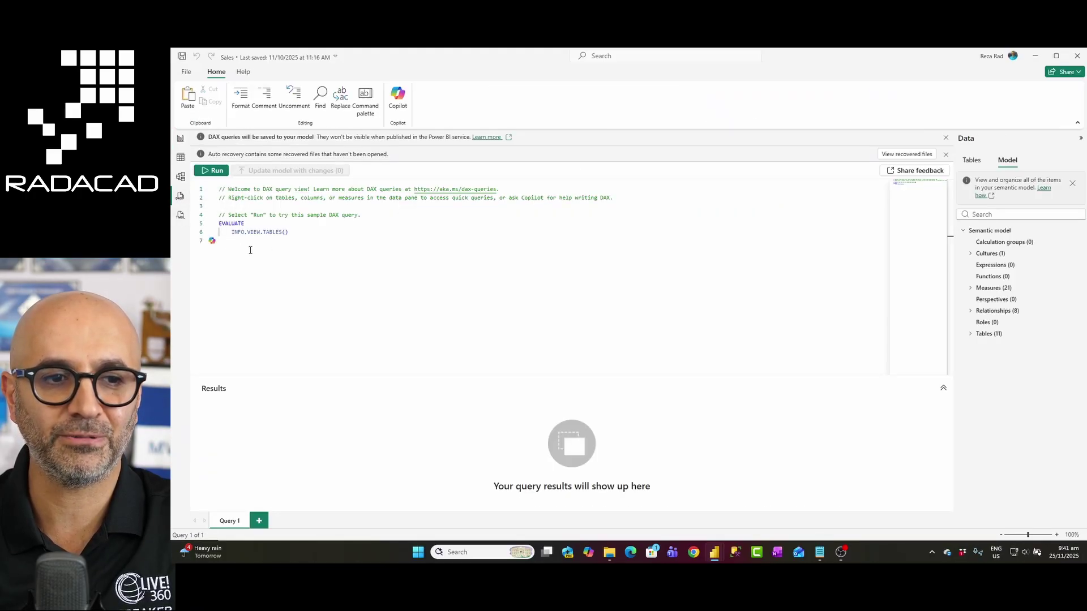
ctrl+scroll(255, 248, up, 3)
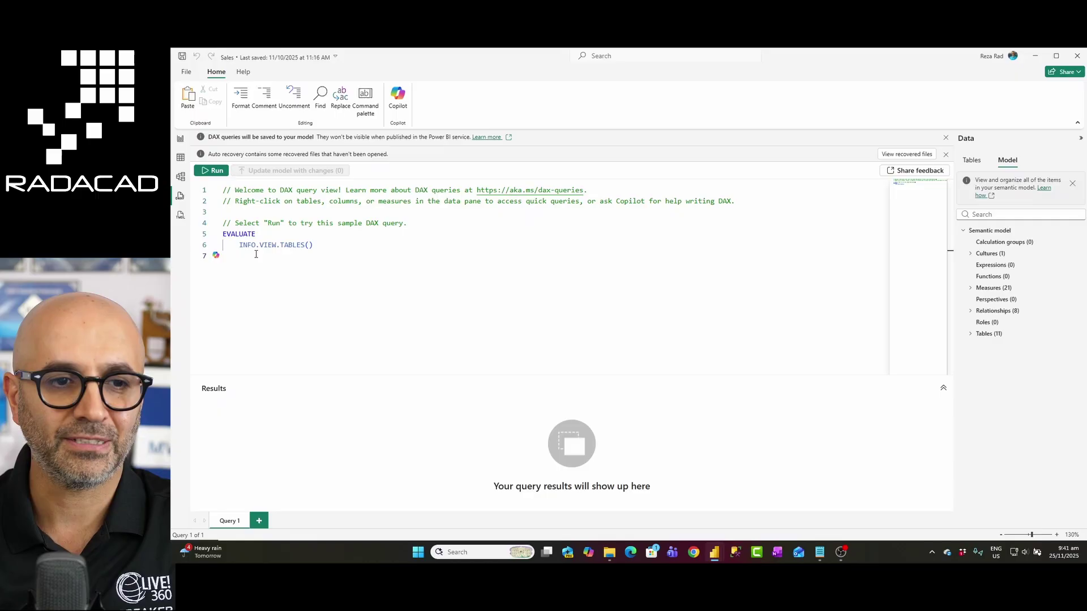
ctrl+scroll(256, 255, up, 5)
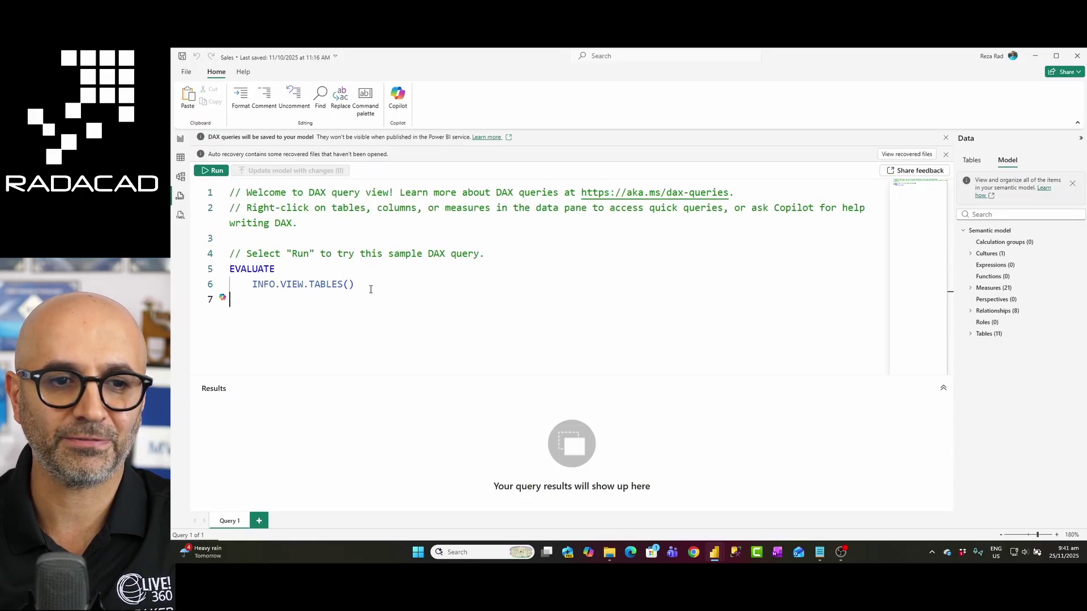
drag(371, 285, 252, 284)
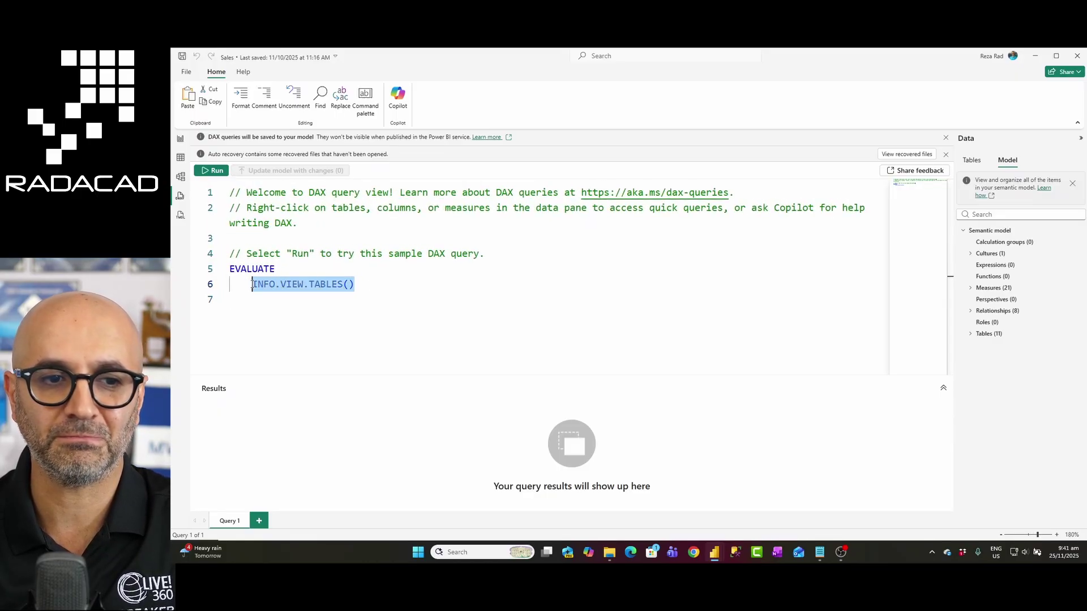
mouse_move(264, 287)
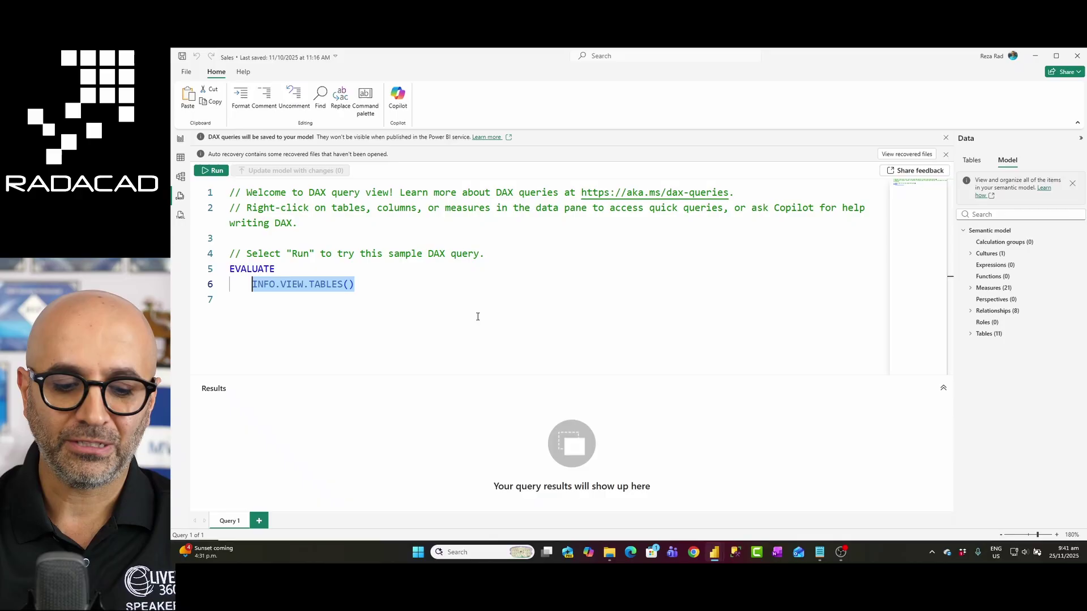
Step: Replace it with INFO.TABLES() and run it, listing the model's 11 tables
text(info.)
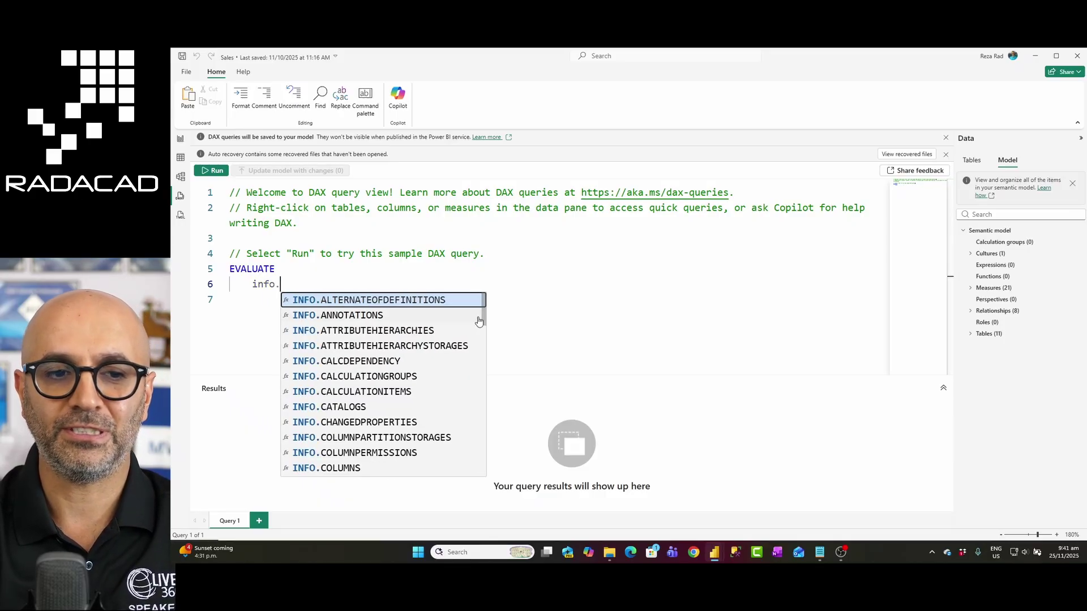
text(tab)
click(479, 320)
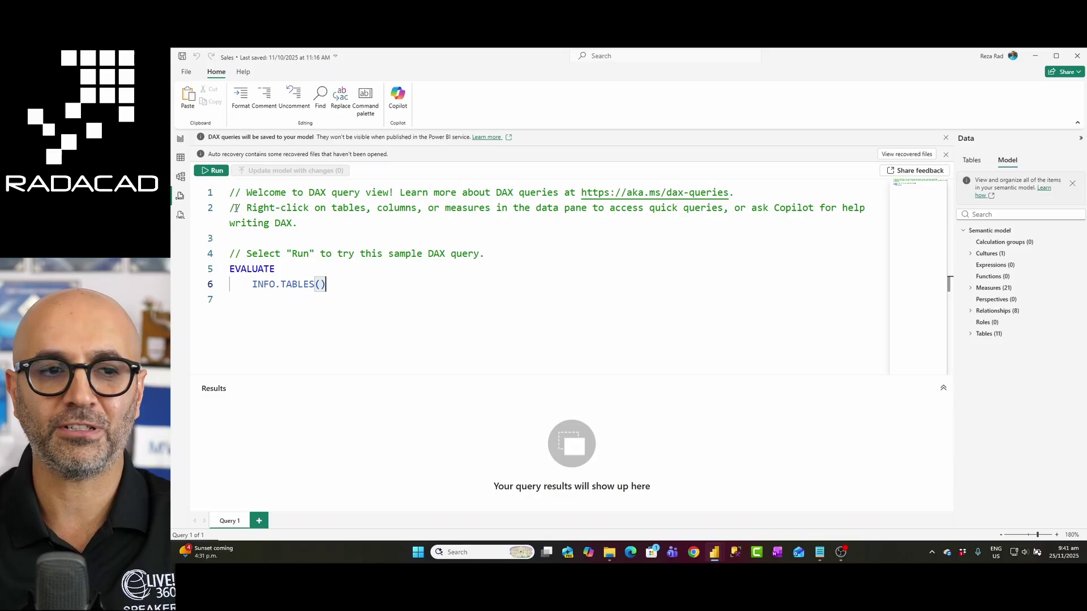
click(212, 170)
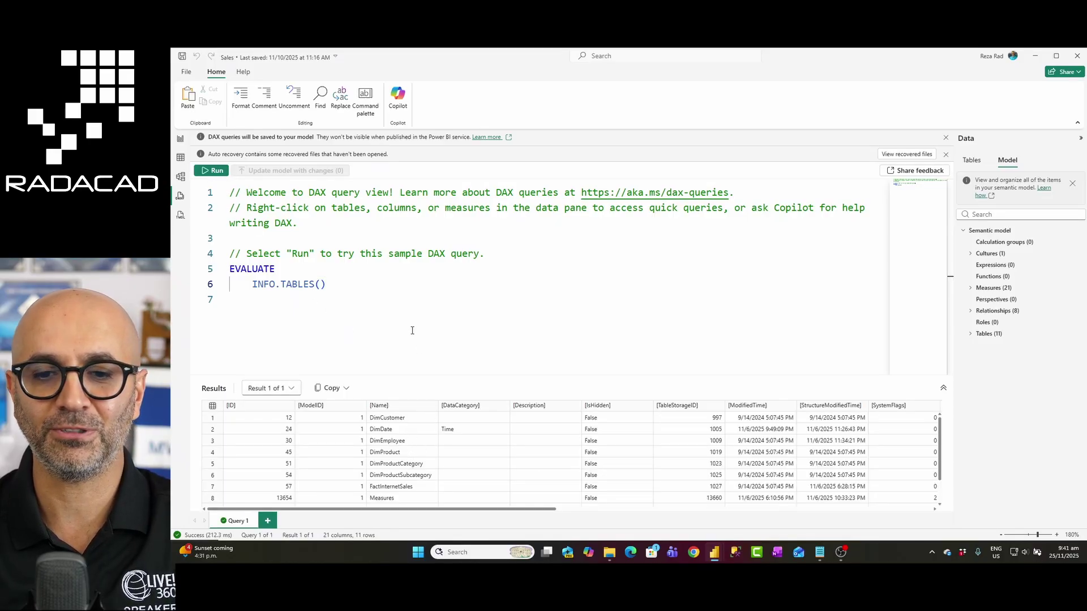
drag(327, 285, 253, 286)
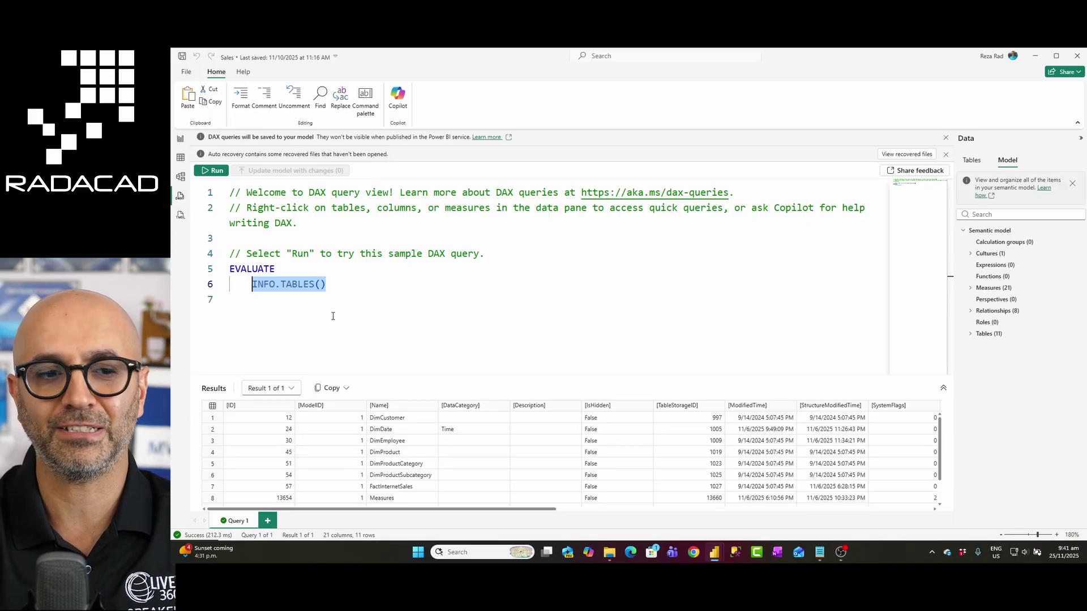
Step: Change the query to INFO.STORAGETABLECOLUMNS() and run it, returning 567 rows
text(info.s)
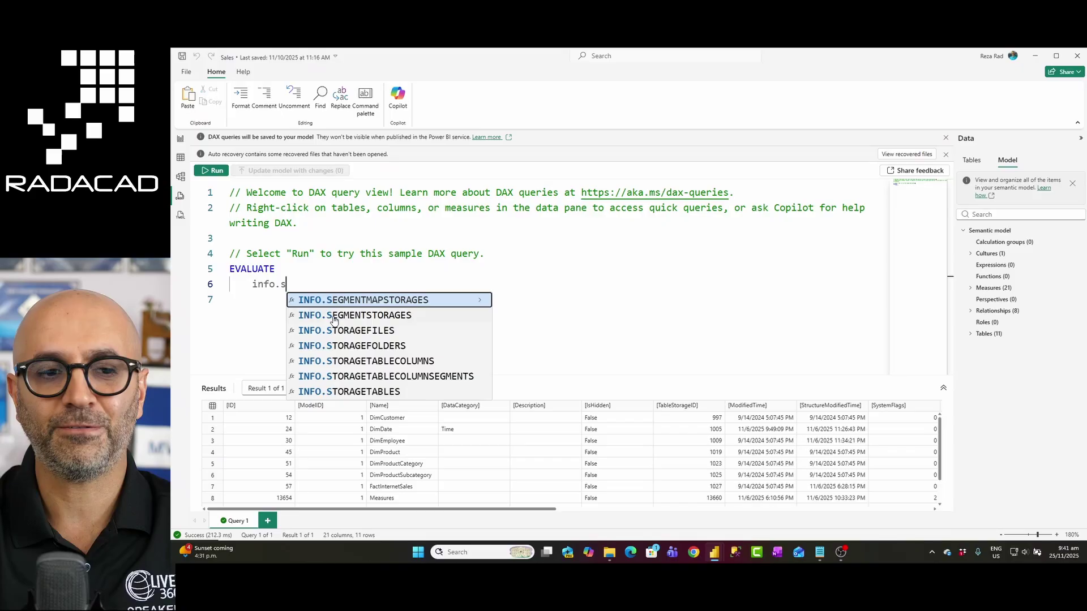
text(torage)
key(Down)
key(Down)
key(Tab)
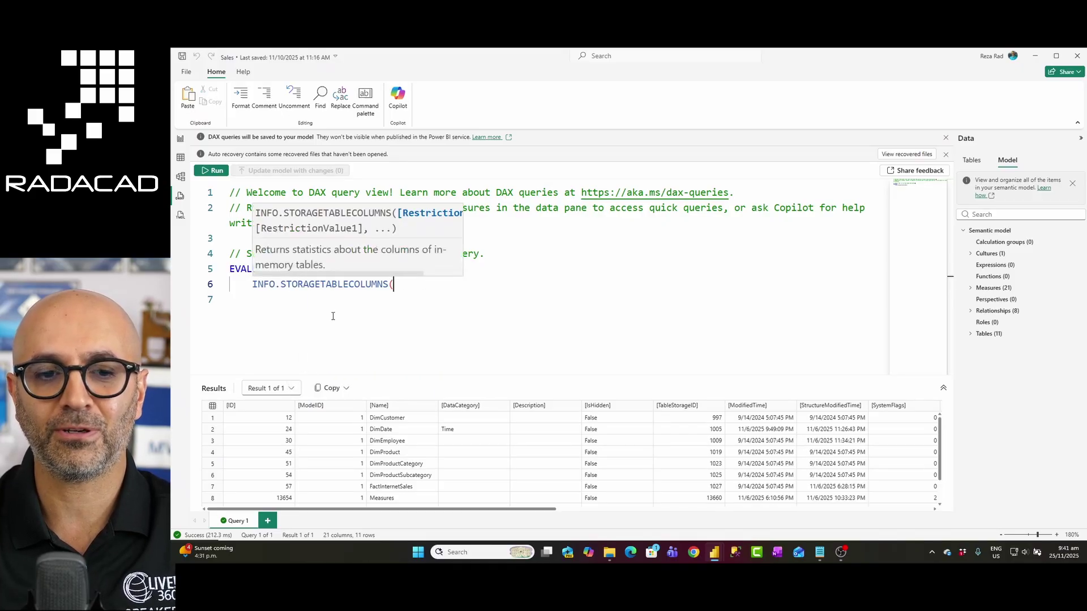
text())
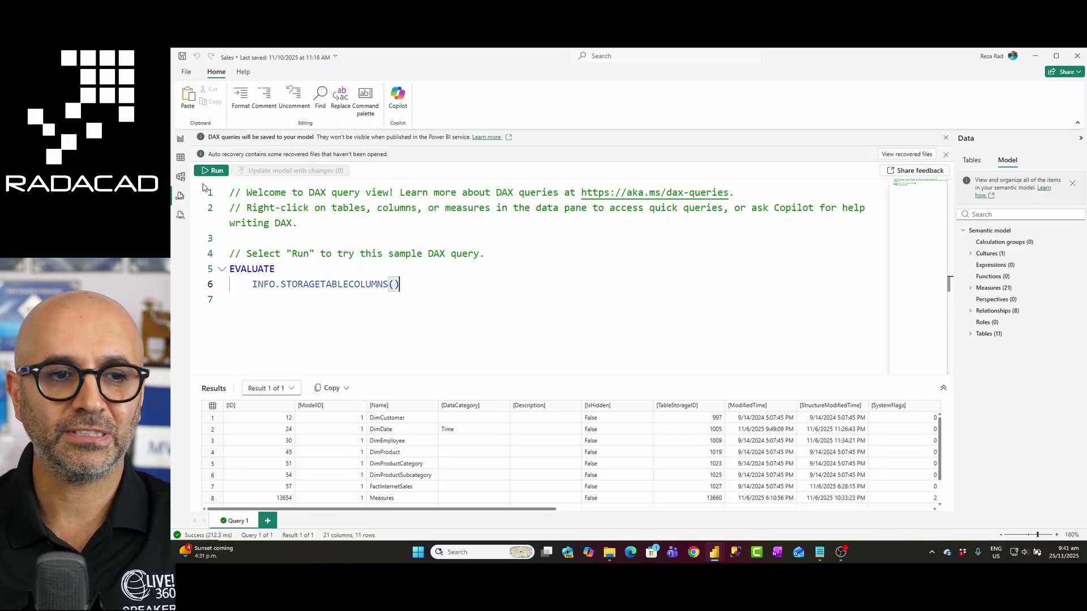
click(215, 171)
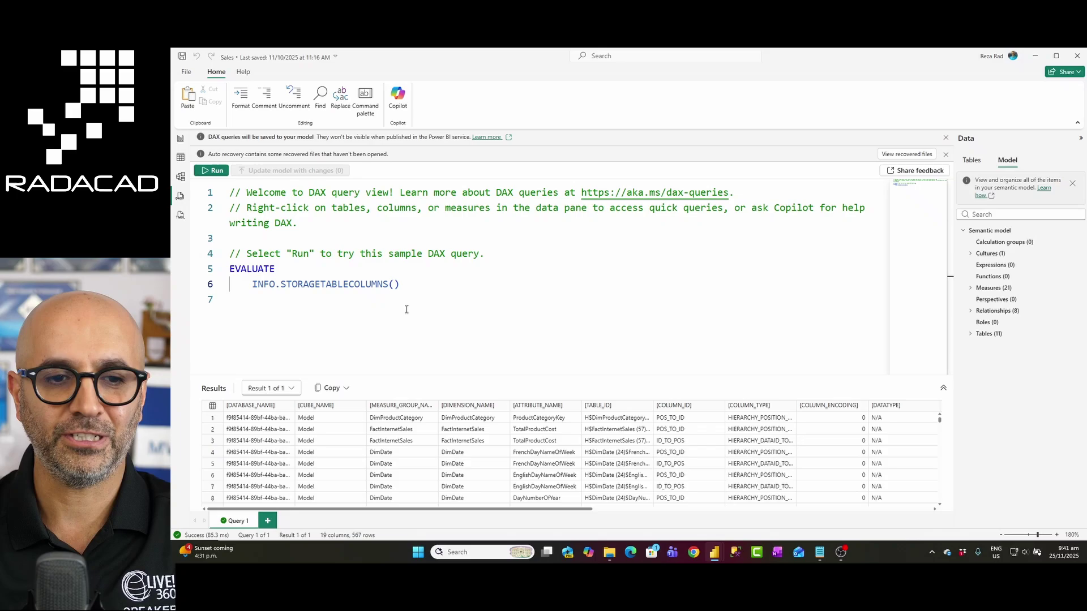
Step: Scroll through the storage statistics columns such as dictionary size in the results grid
scroll(420, 286, up, 5)
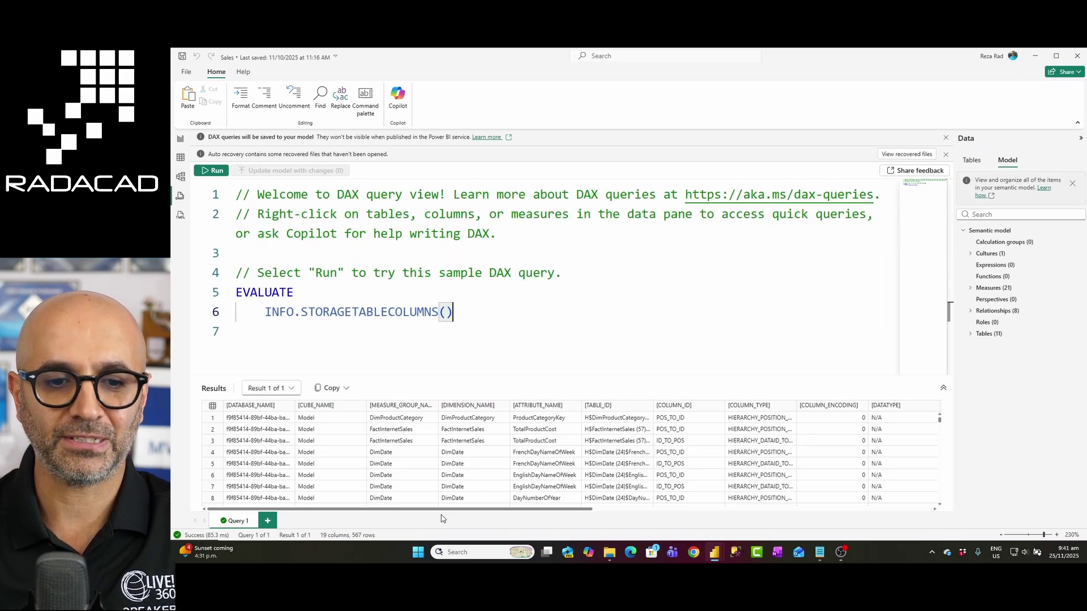
drag(439, 510, 774, 513)
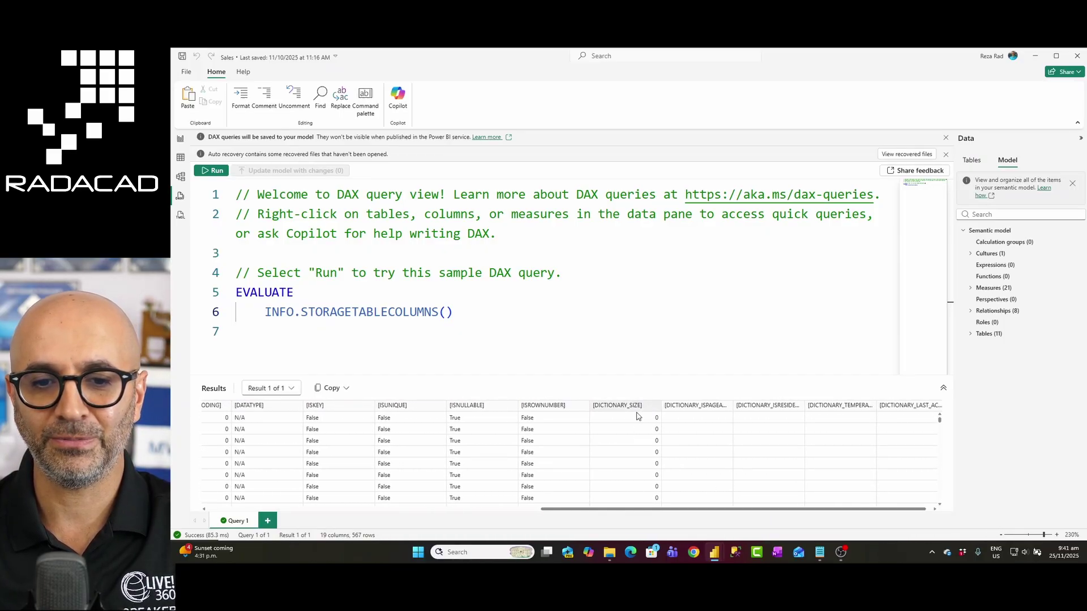
drag(941, 419, 953, 479)
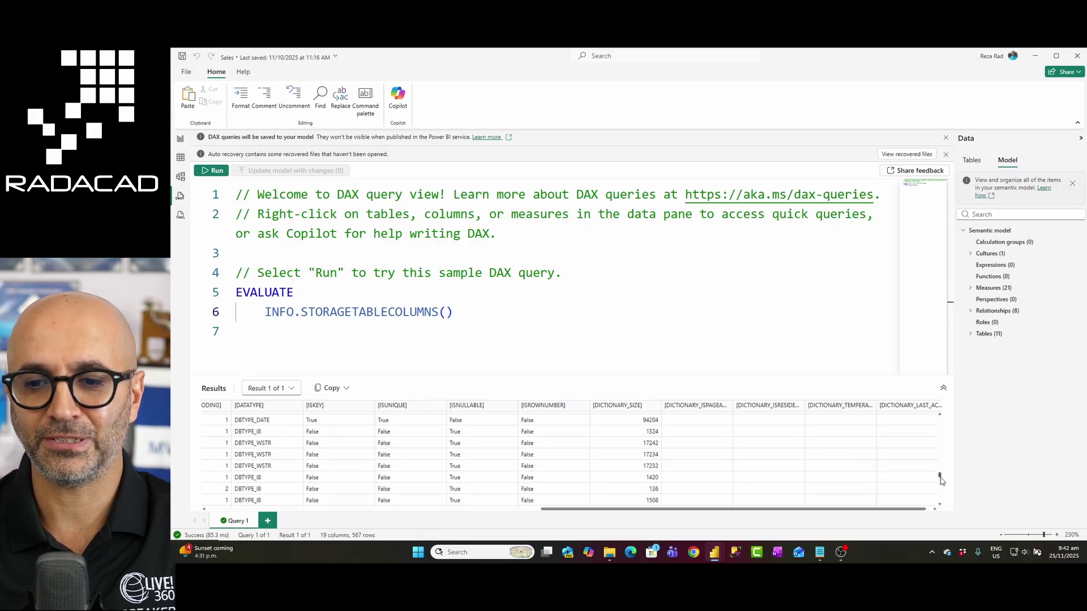
mouse_move(941, 475)
mouse_down()
mouse_move(941, 446)
mouse_move(947, 494)
mouse_up()
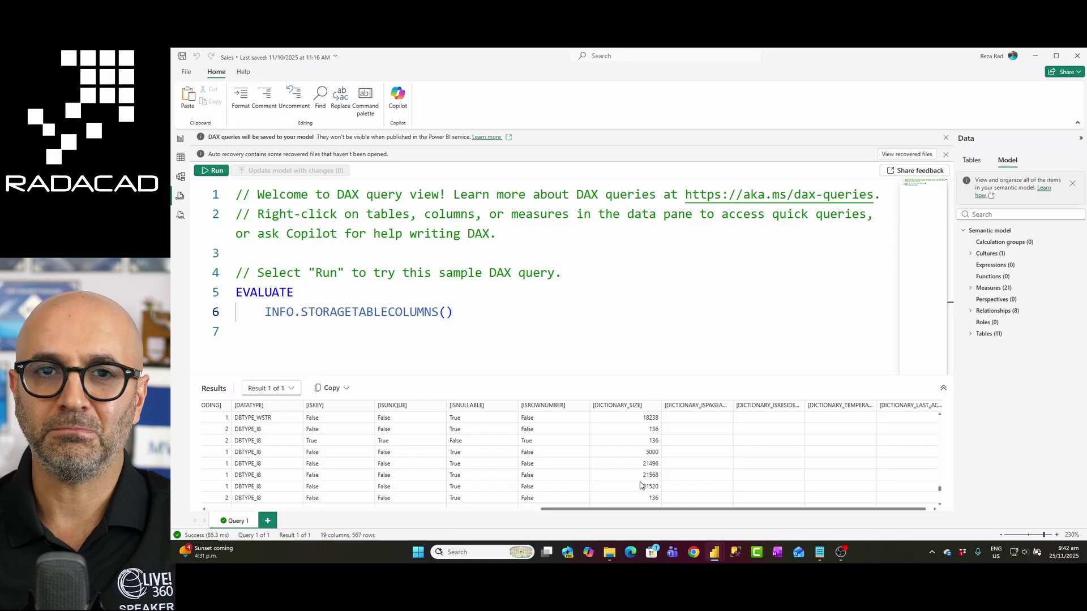
click(267, 314)
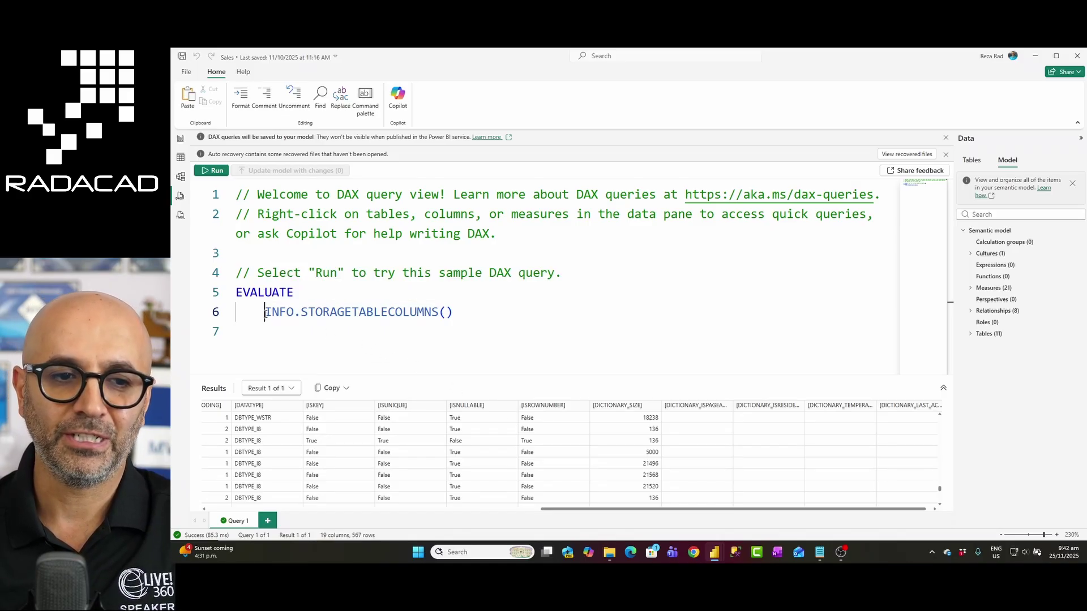
Step: Add 'order by [DICTIONARY_SIZE] desc' below the query and run it with F5
key(End)
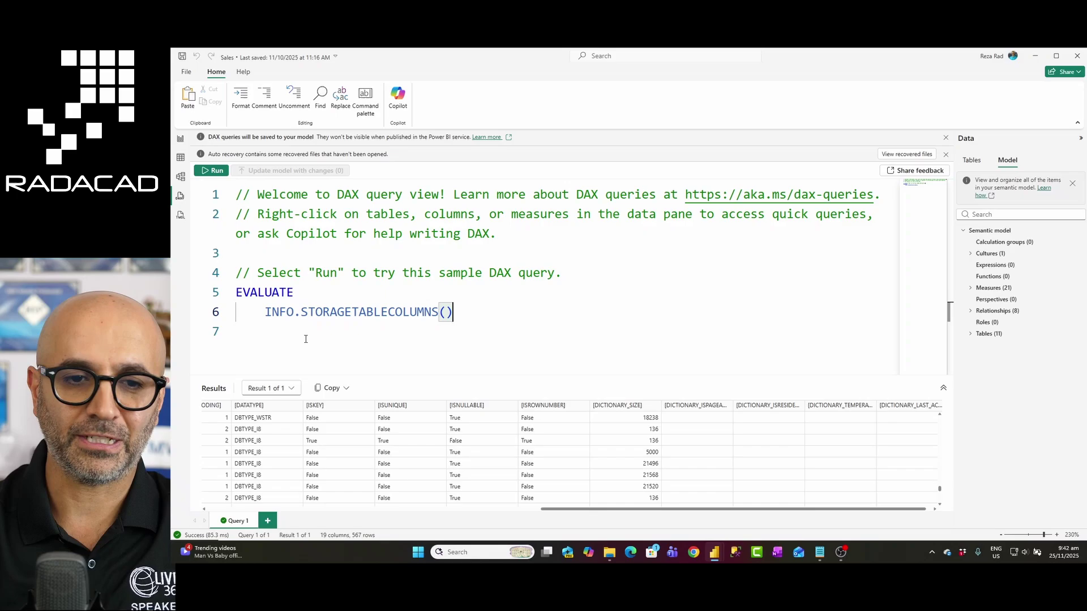
key(Return)
text(order )
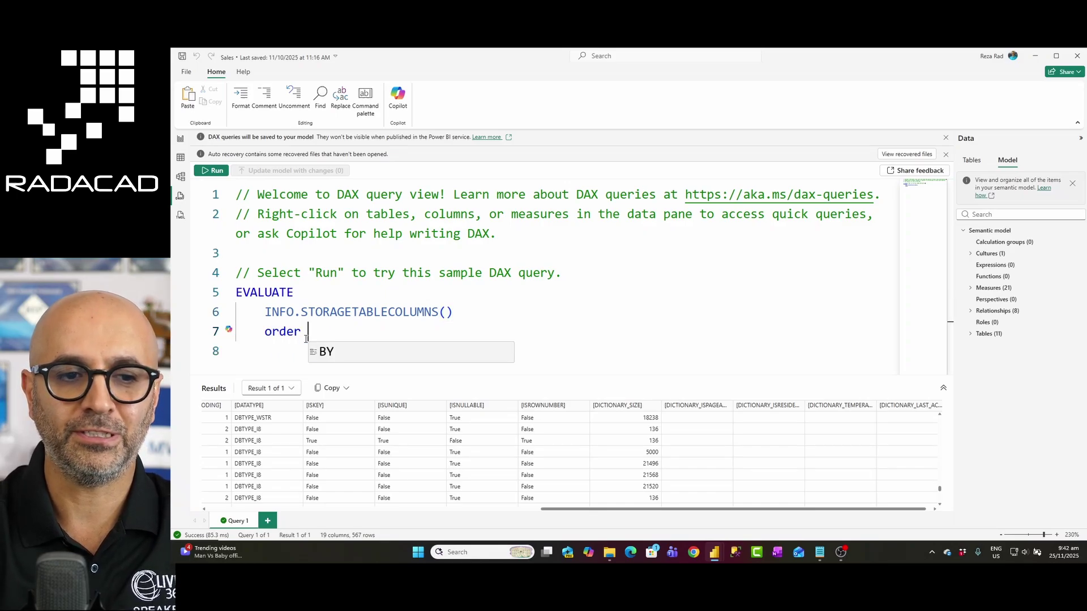
text(by dic)
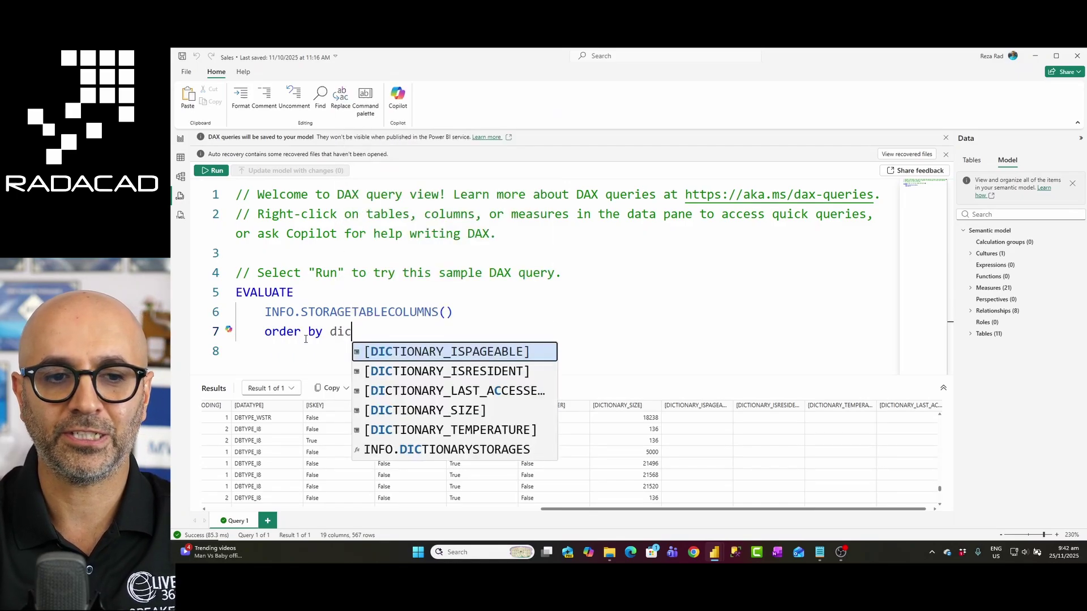
key(Down)
key(Down)
key(Down)
key(Tab)
text(desc)
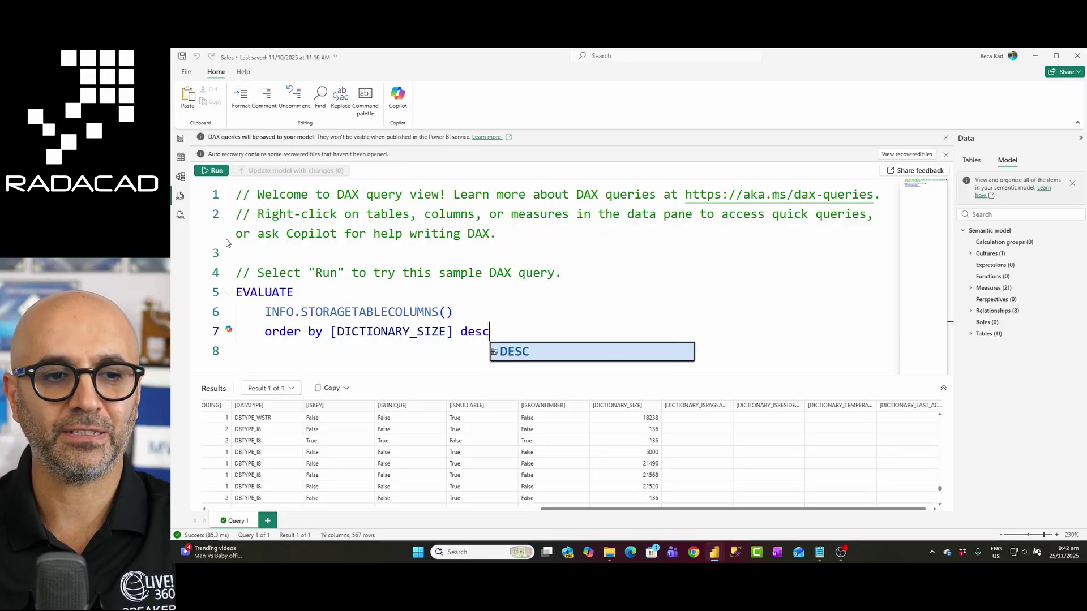
key(F5)
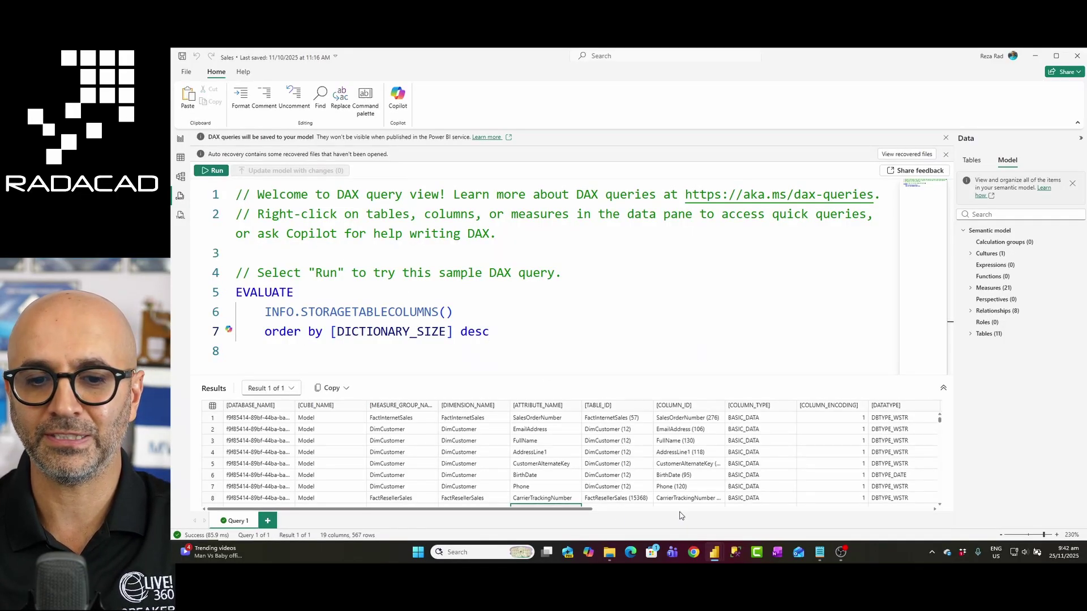
Step: Check the top result: SalesOrderNumber with the largest dictionary size, 832719
click(709, 511)
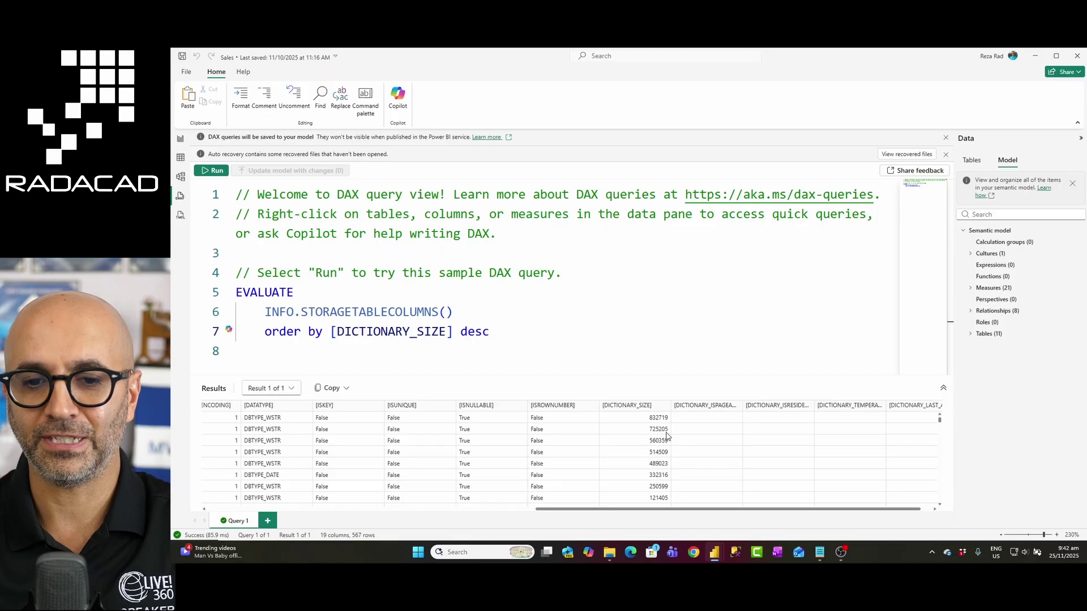
click(603, 419)
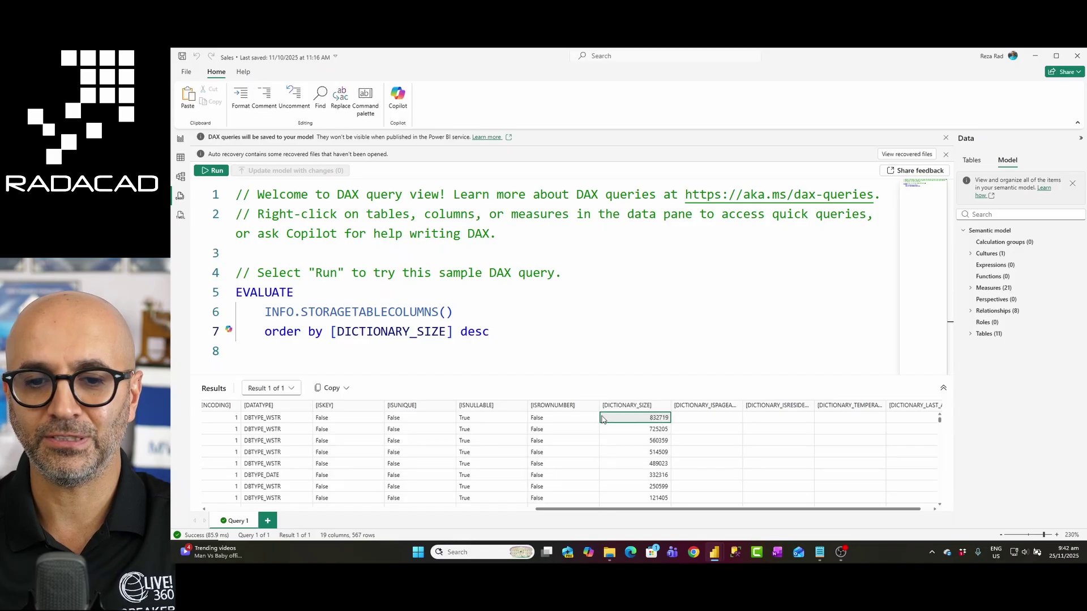
click(209, 418)
click(531, 511)
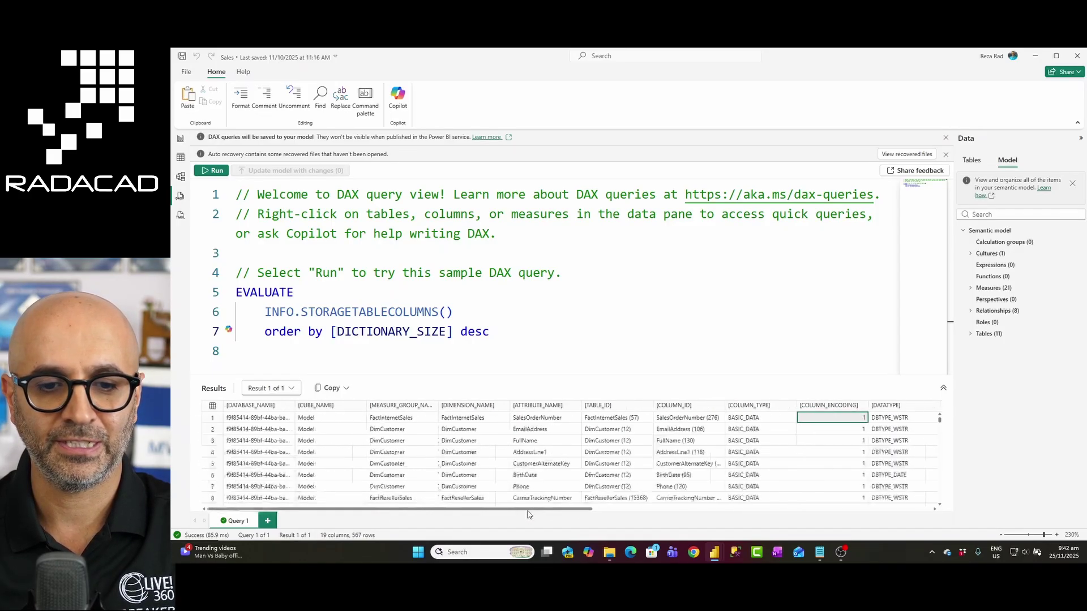
click(213, 419)
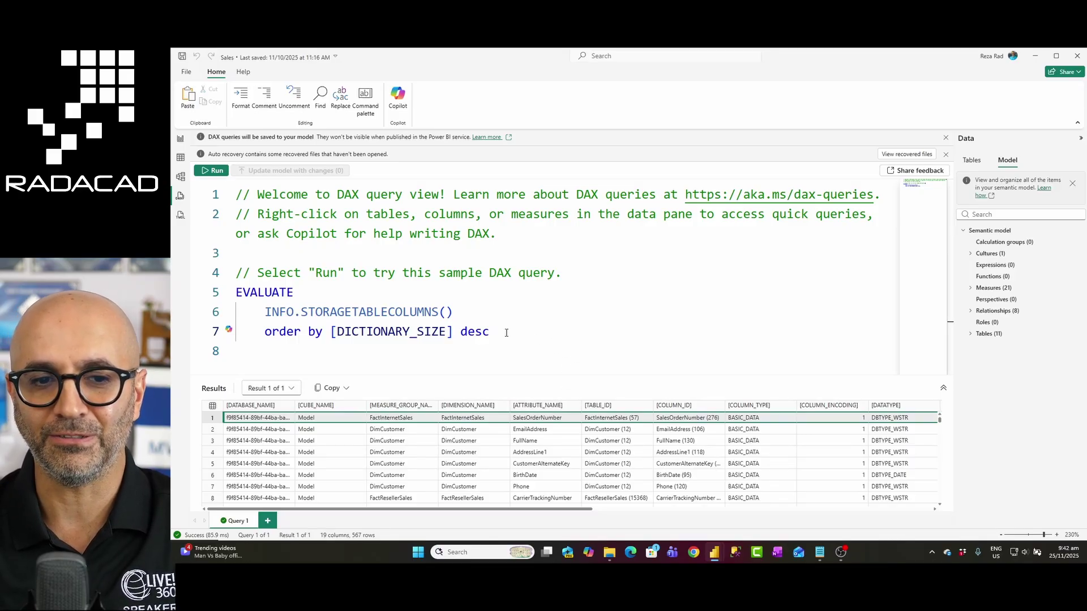
click(462, 313)
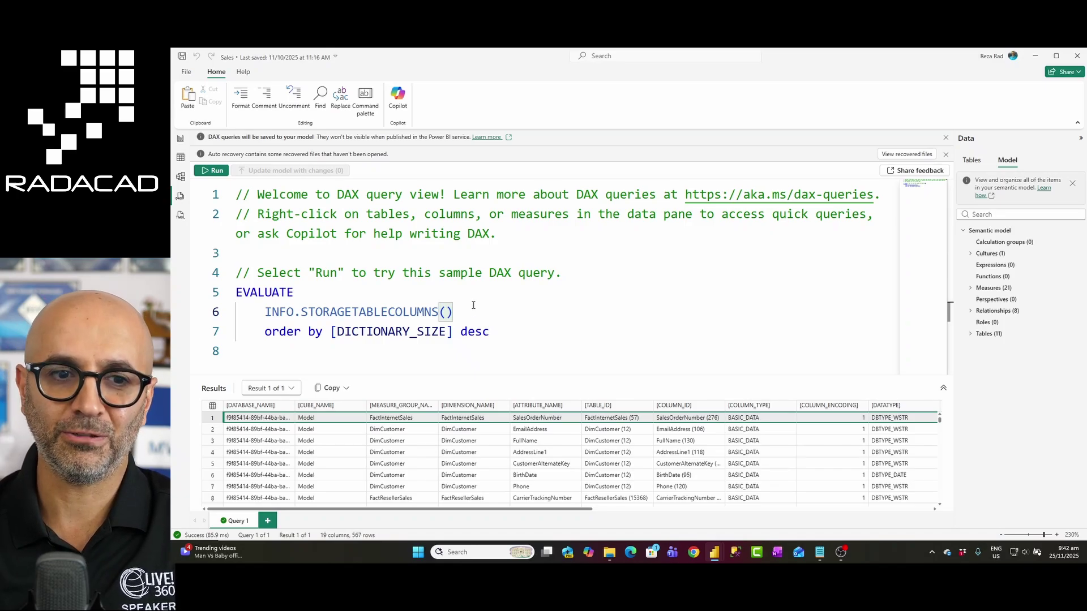
click(263, 312)
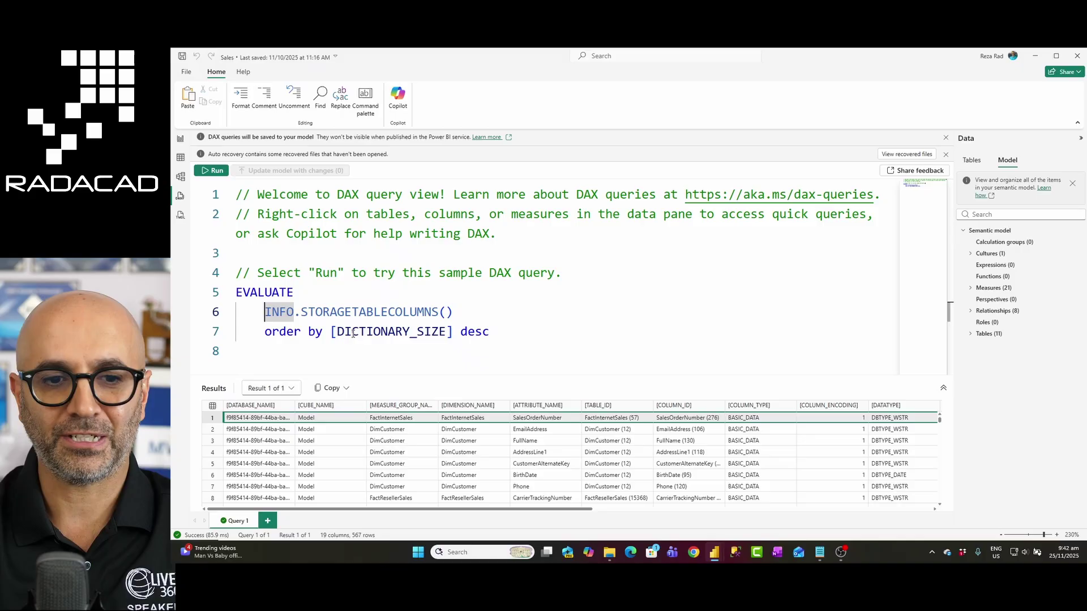
Step: Wrap INFO.STORAGETABLECOLUMNS() in an ADDCOLUMNS call on its own line
text(ADD)
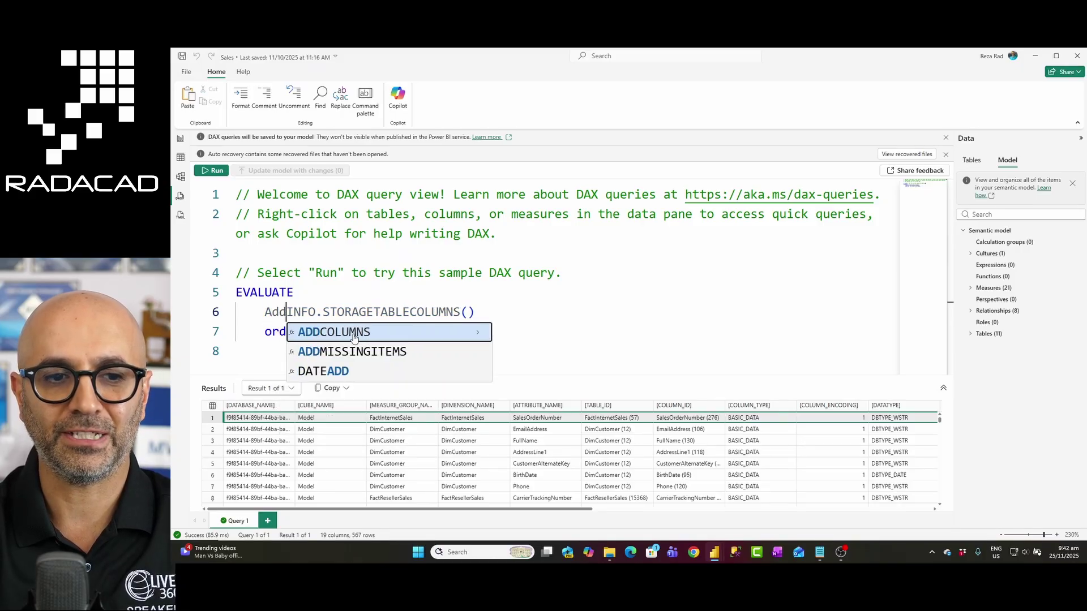
key(Tab)
key(Return)
key(Escape)
key(End)
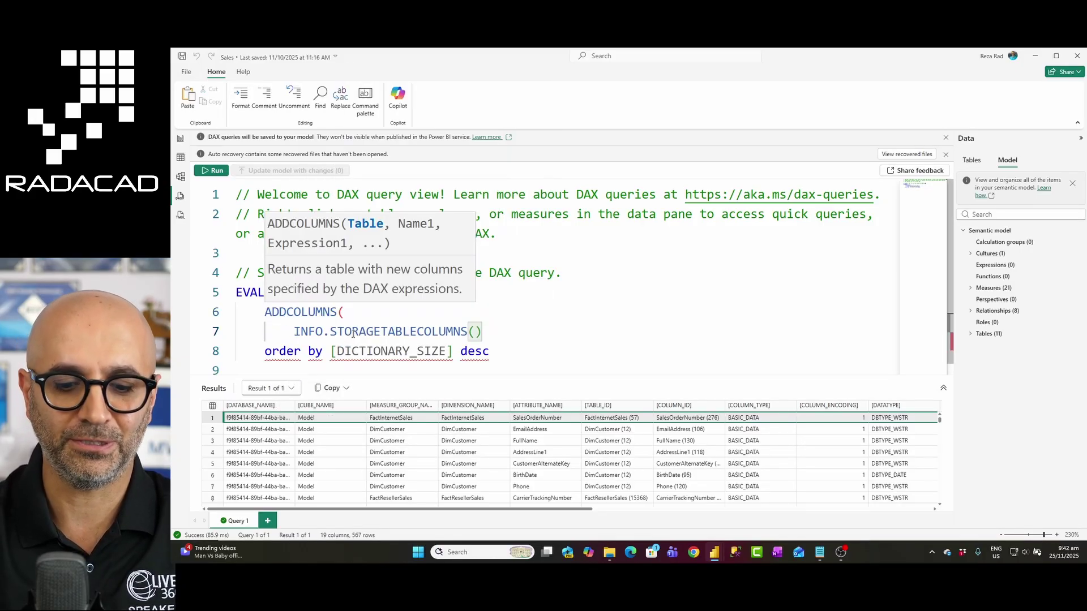
text(,)
key(Return)
Step: Add a "SizeKB" column defined as [DICTIONARY_SIZE]/1024
text("Size)
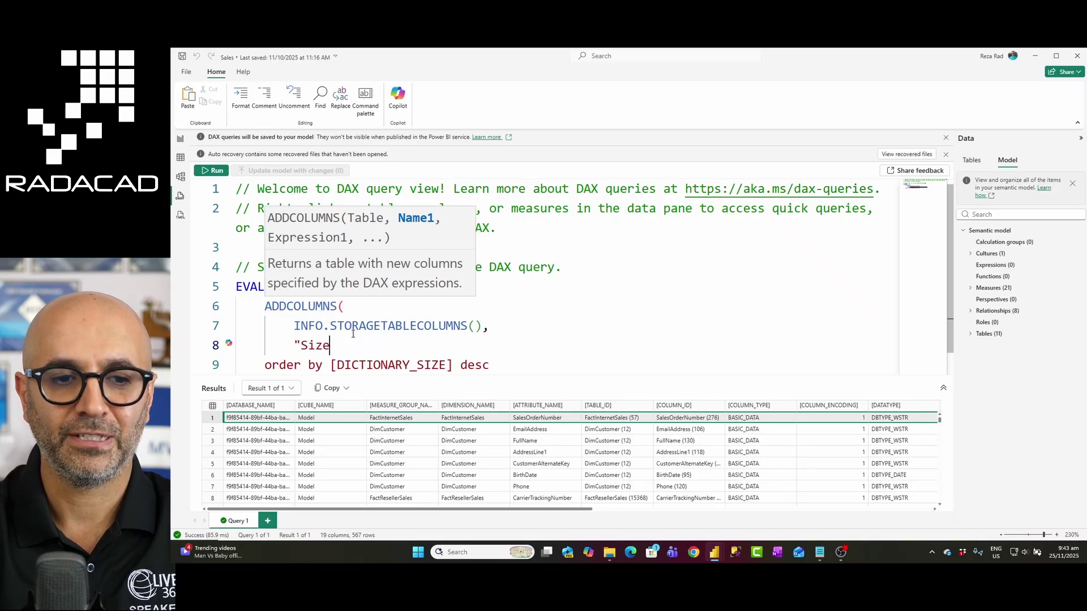
text(In)
key(BackSpace)
key(BackSpace)
text(In)
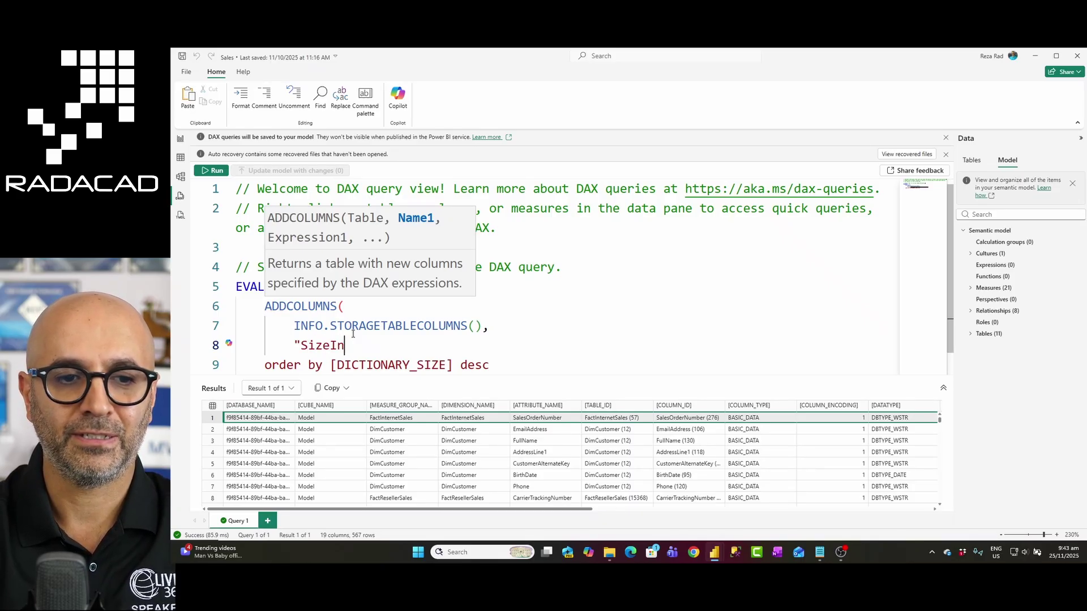
key(BackSpace)
key(BackSpace)
text(KB",)
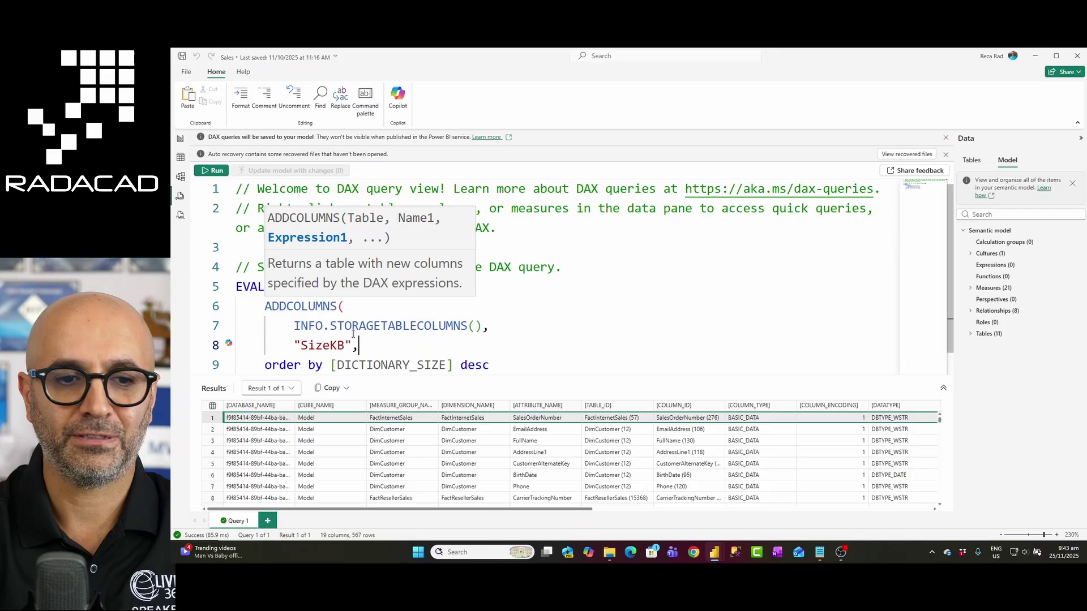
text(dict)
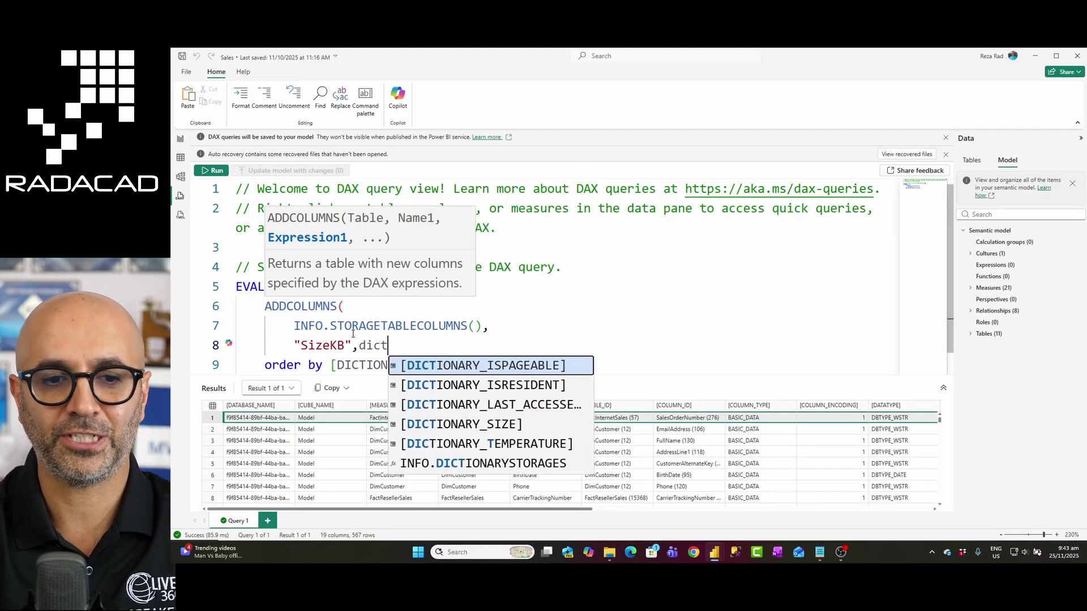
key(Down)
key(Down)
key(Down)
key(Tab)
text(/1)
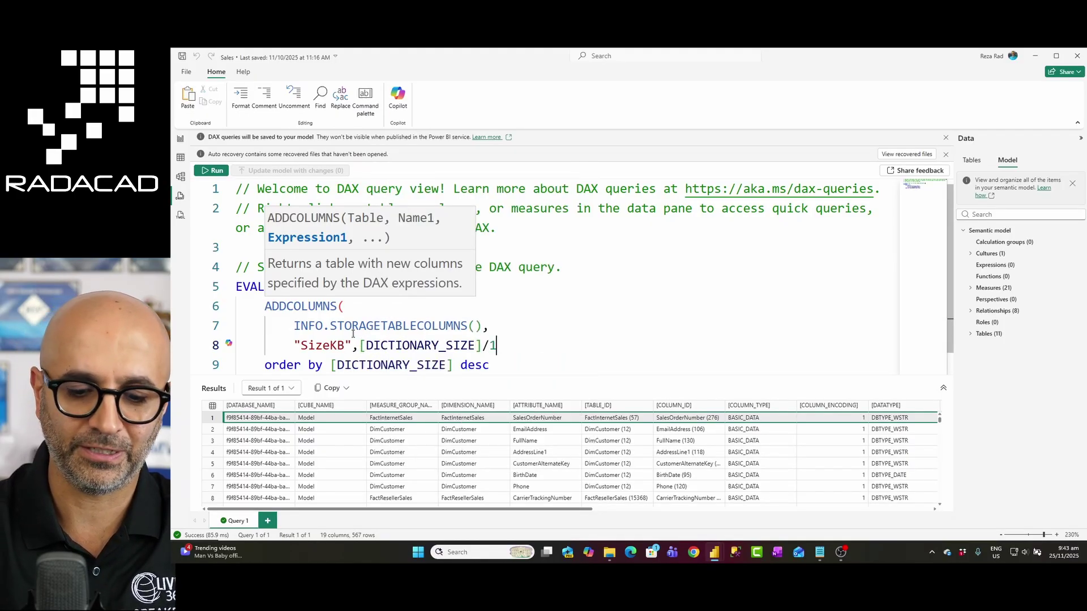
text(024)
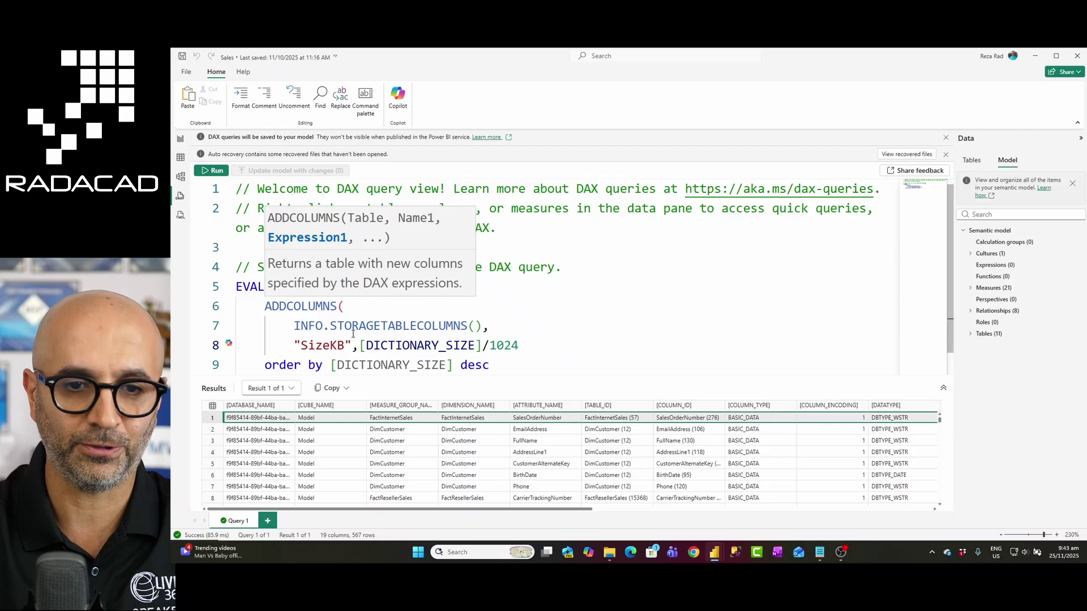
text())
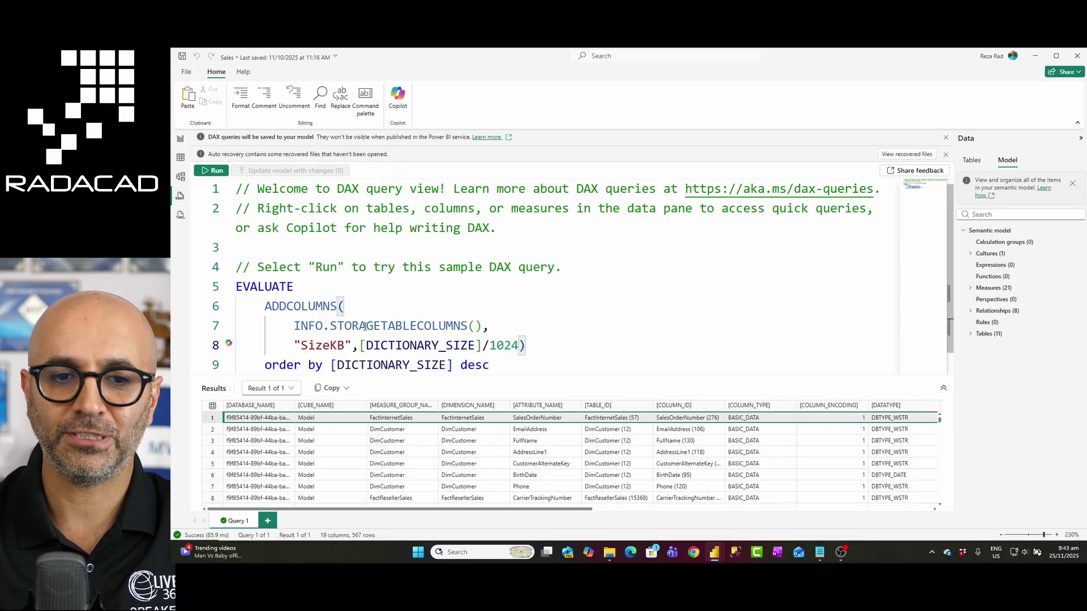
Step: Run the query and scroll the grid to view the new SizeKB column
key(Down)
scroll(274, 241, down, 1)
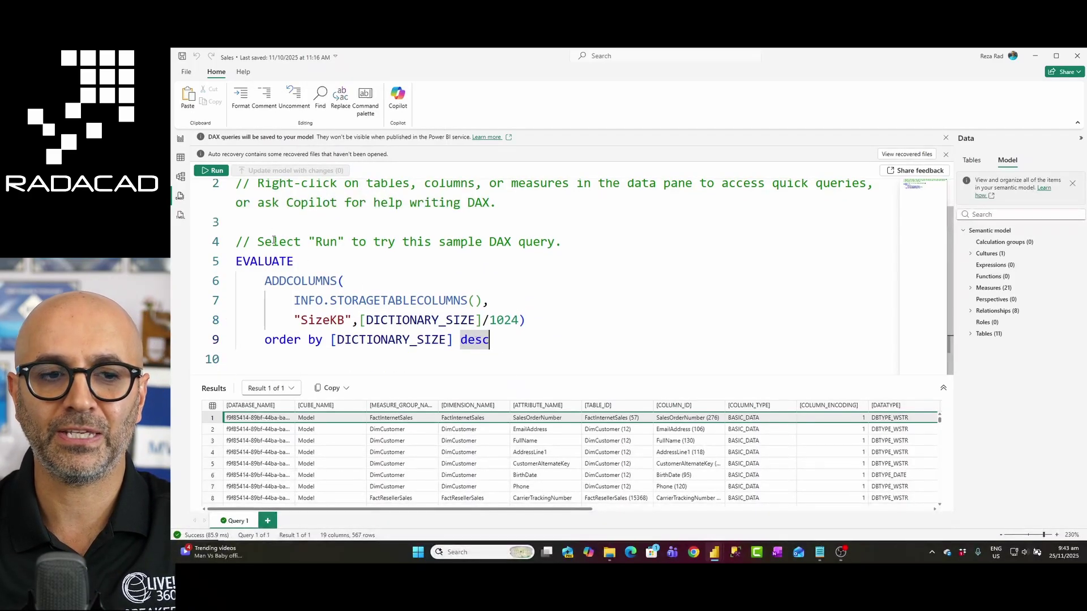
key(F5)
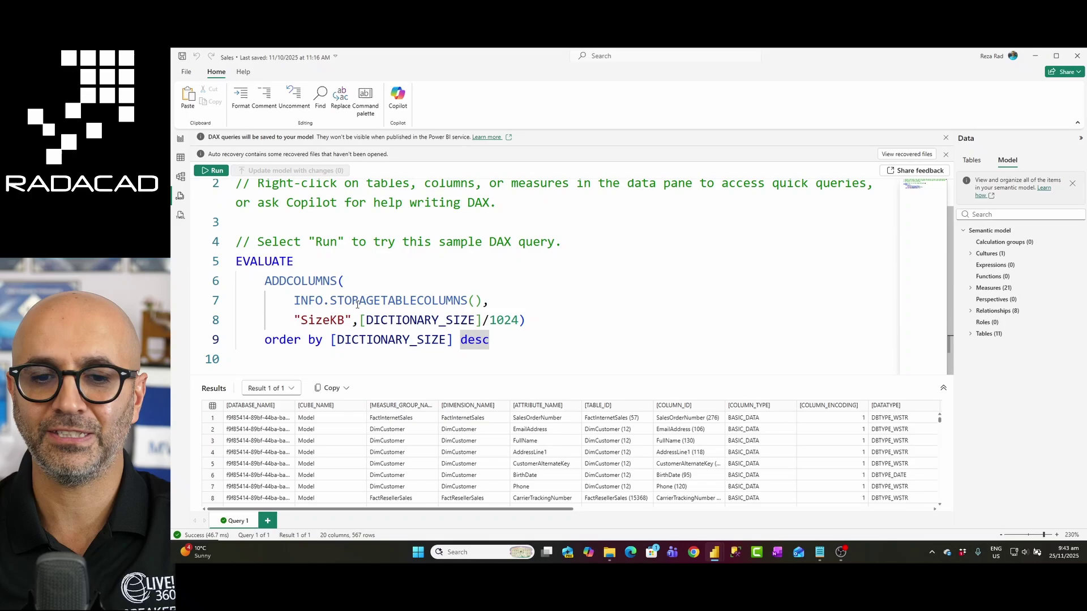
drag(562, 509, 934, 528)
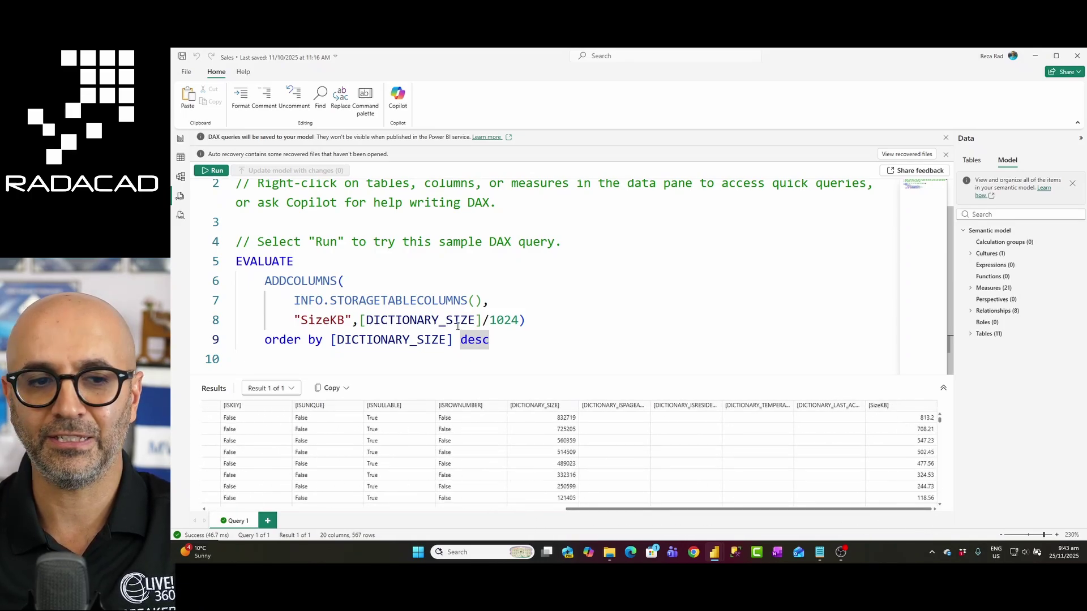
Step: Rename the column to SizeMB as [DICTIONARY_SIZE]/1024/1024 and rerun, showing about 0.79 at top
click(334, 319)
key(BackSpace)
text(M)
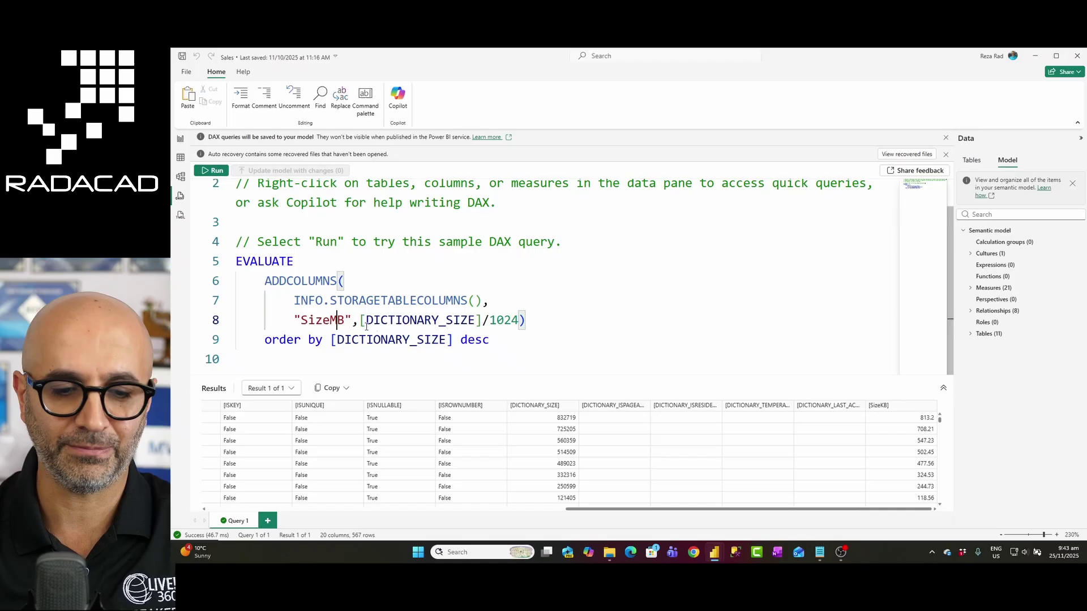
click(524, 323)
text(/10)
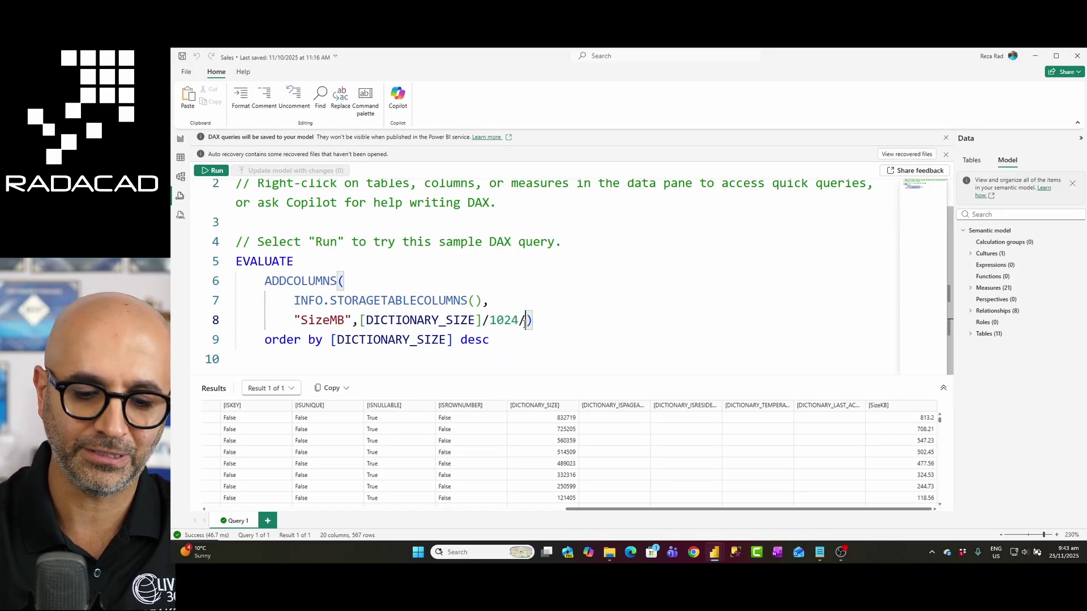
text(24)
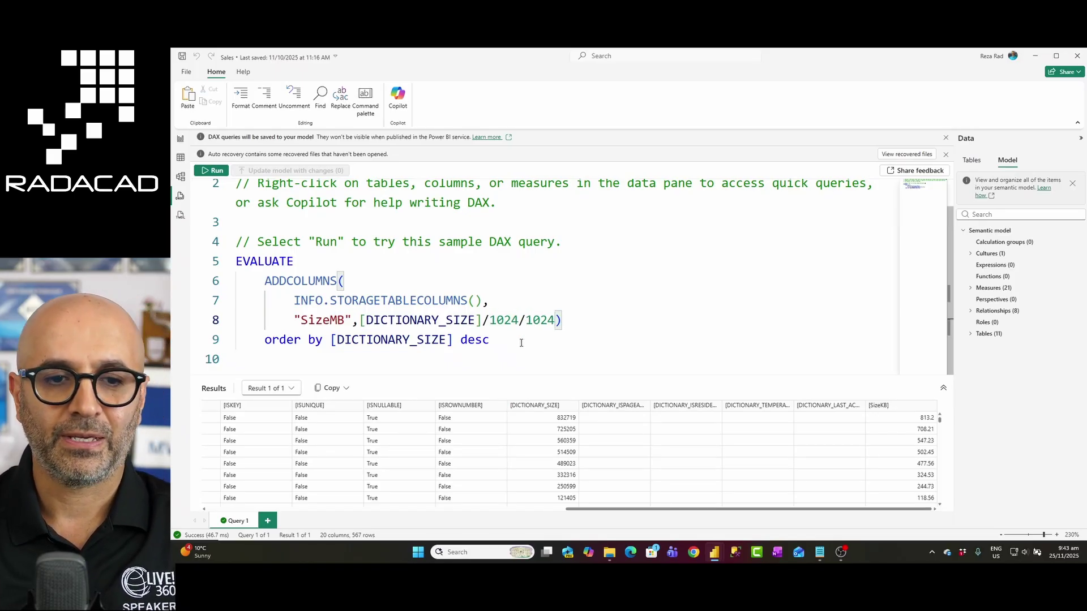
key(Down)
click(212, 171)
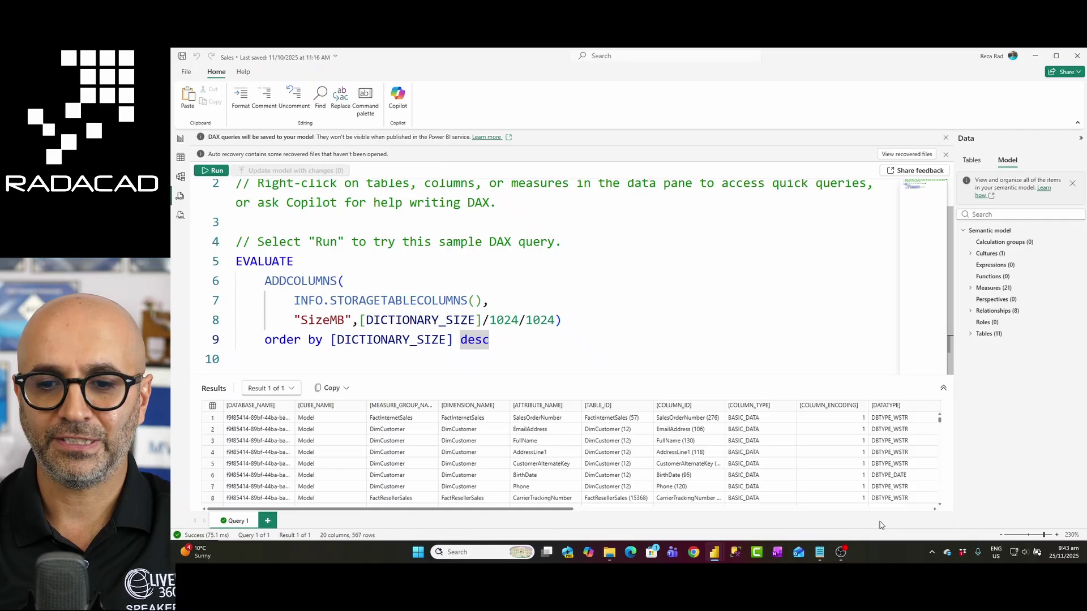
click(924, 508)
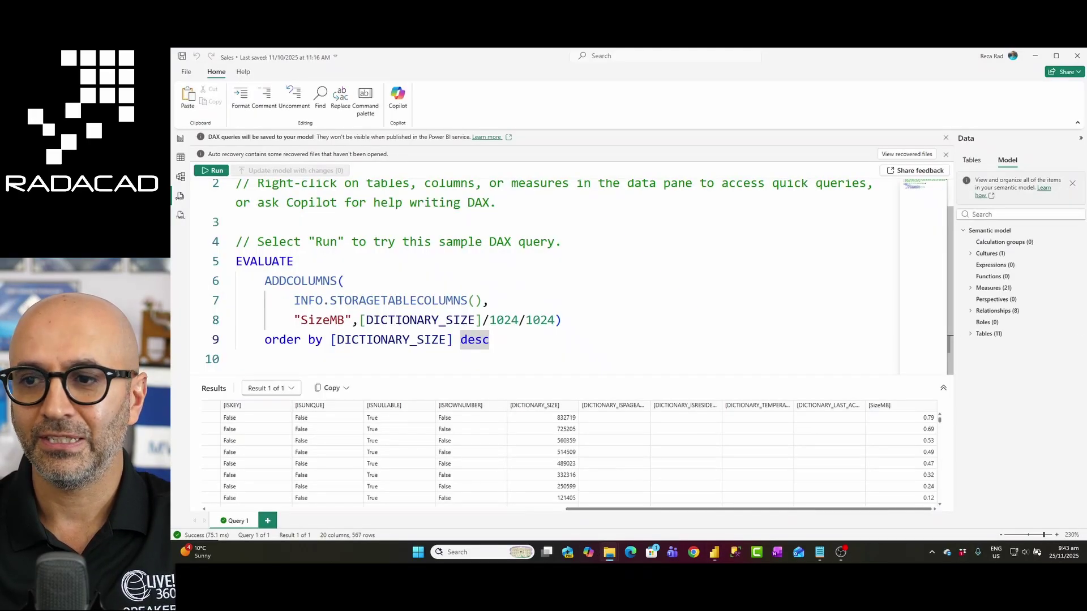
click(609, 552)
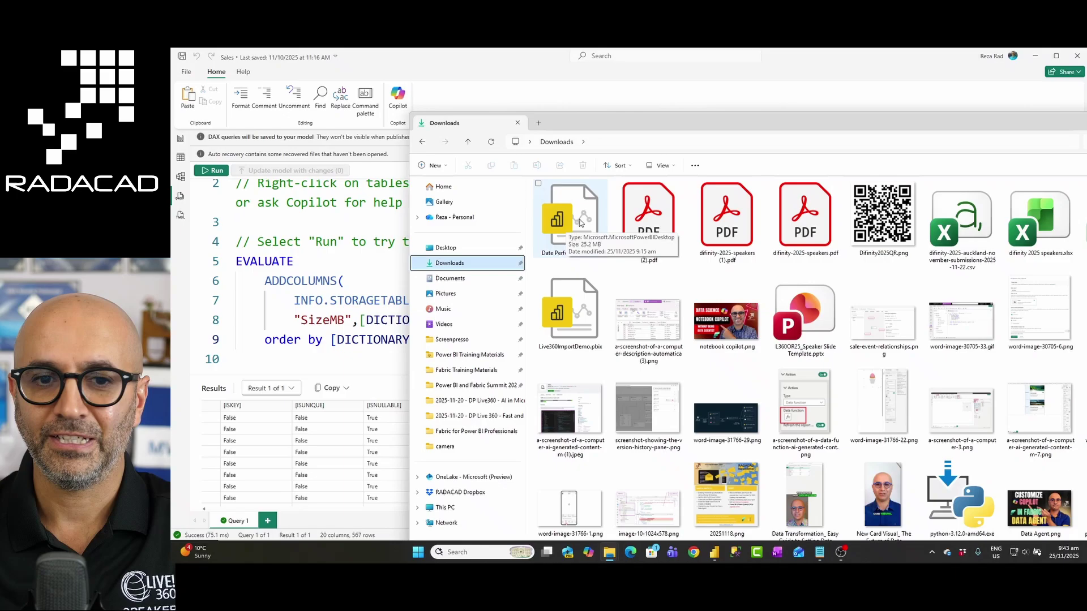
key(super+Down)
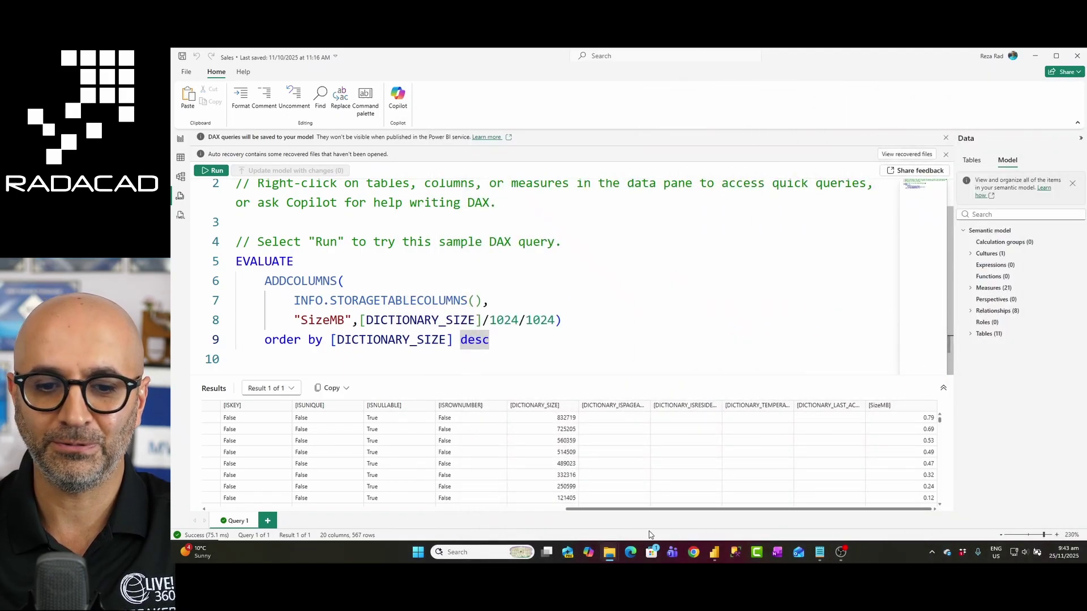
mouse_move(724, 544)
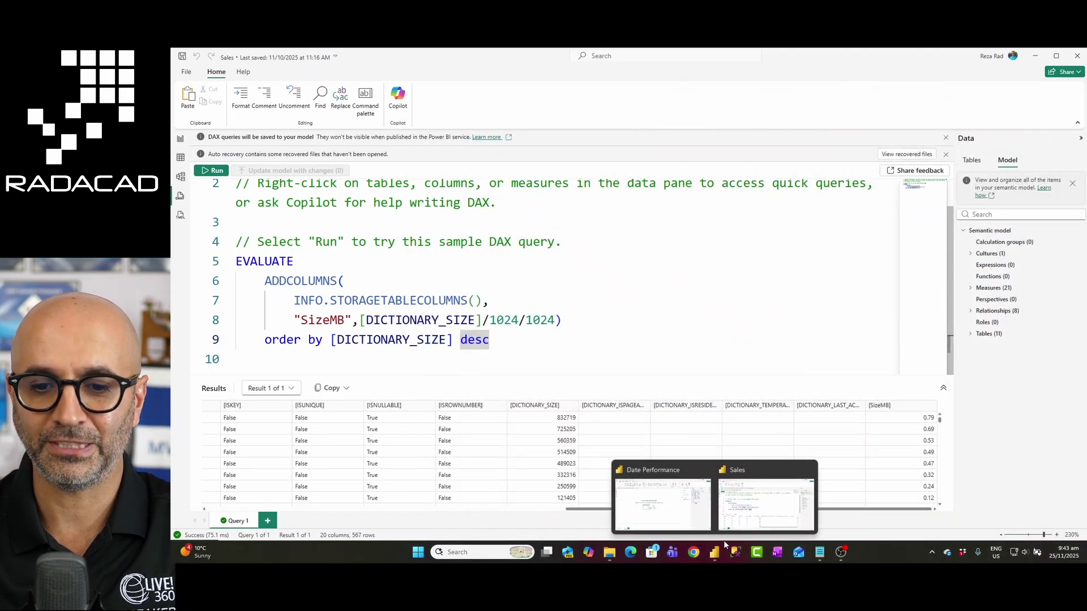
Step: In the Date Performance file, paste the storage-size query into new Query 2 and run it, returning 56 rows
click(663, 504)
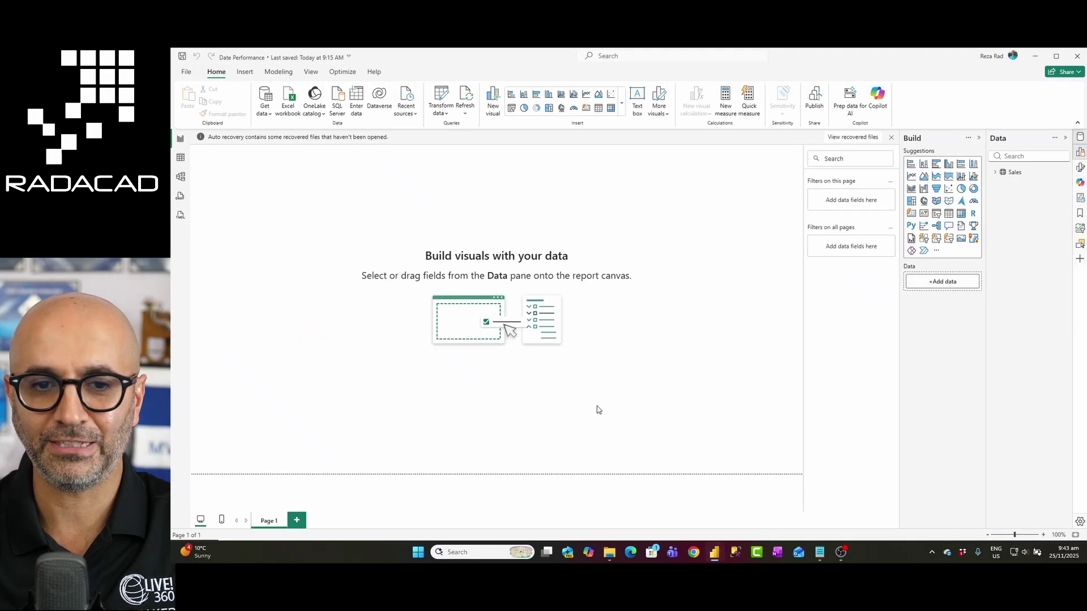
click(180, 196)
click(259, 521)
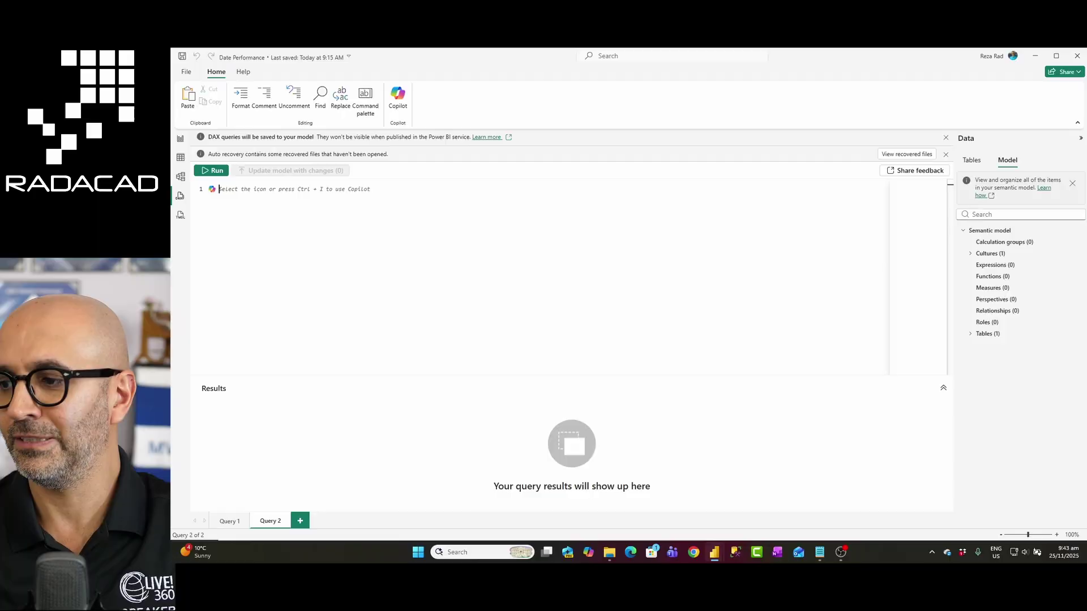
key(alt+Tab)
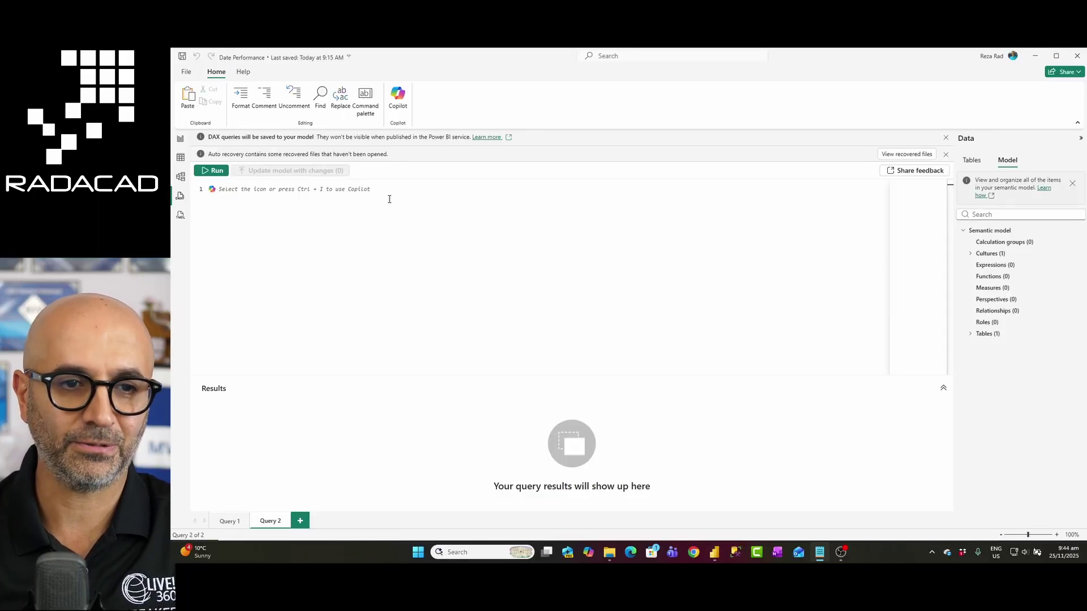
click(322, 204)
text(EVALUATE ADDCOLUMNS( INFO.STORAGETABLECOLUMNS(), "sizeinMB",[DICTIONARY_SIZE]/1024/1024) order by [DICTIONARY_SIZE] desc)
scroll(325, 228, up, 11)
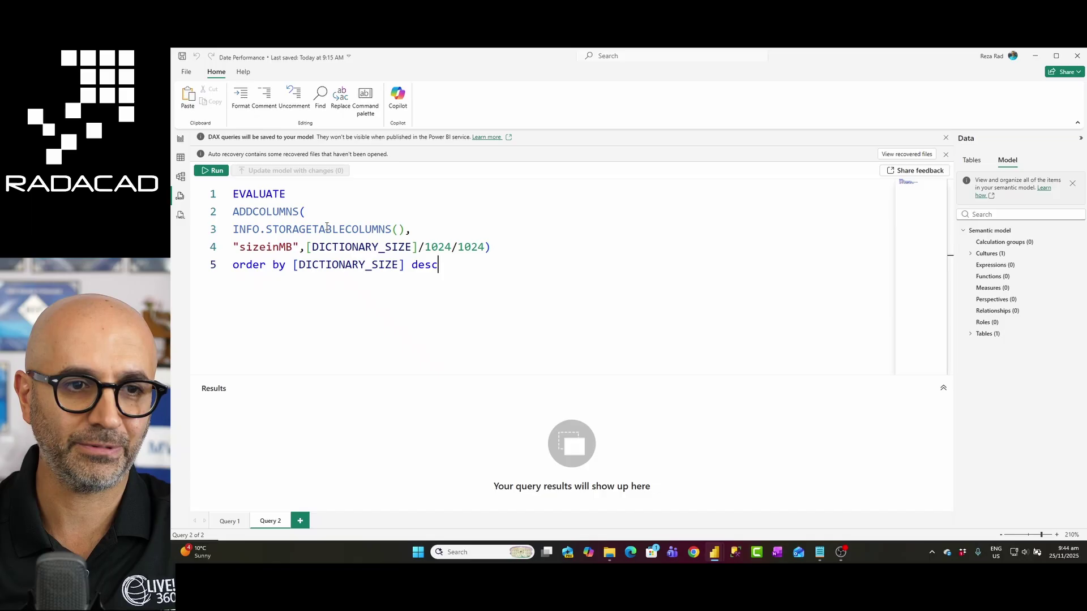
click(216, 171)
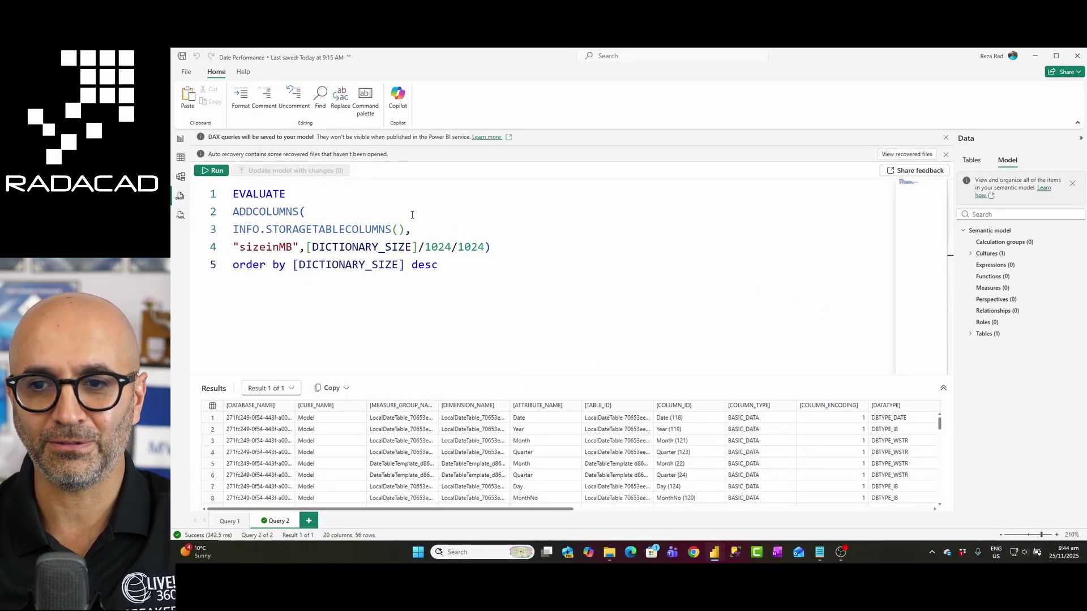
click(181, 160)
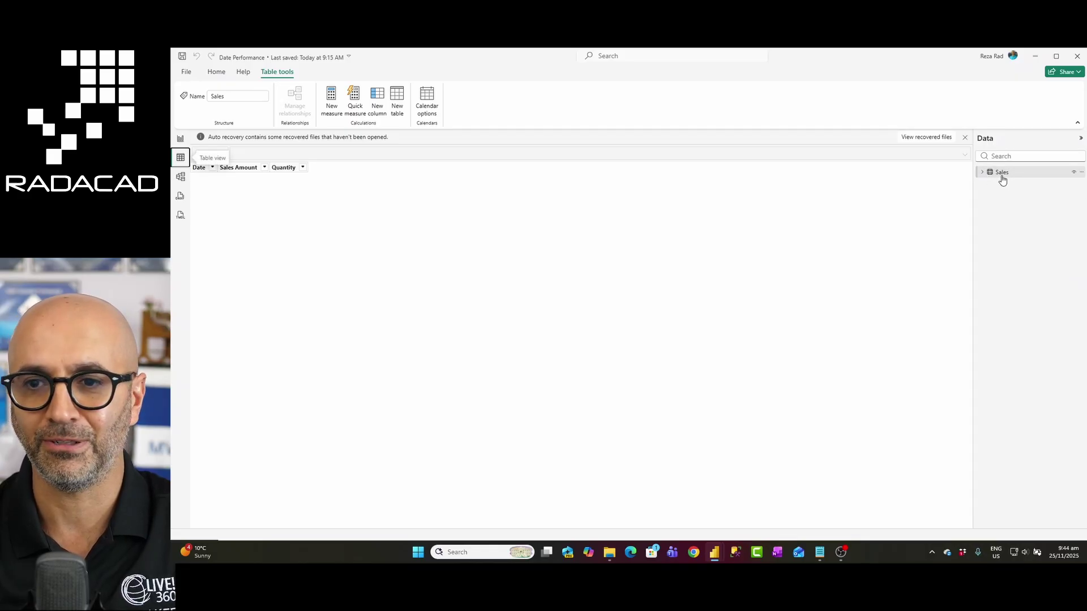
click(984, 177)
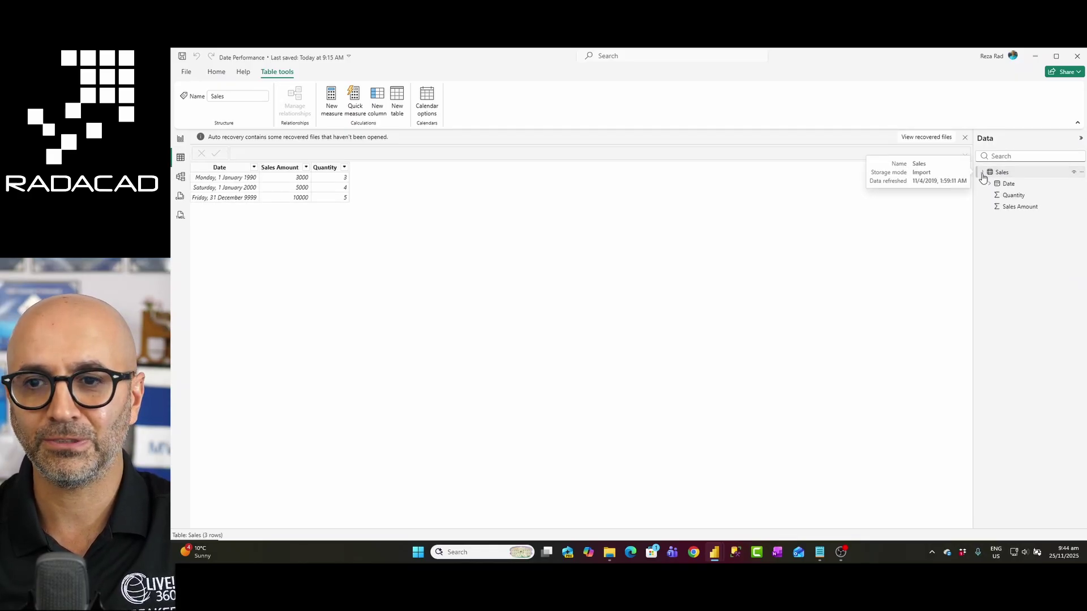
click(982, 176)
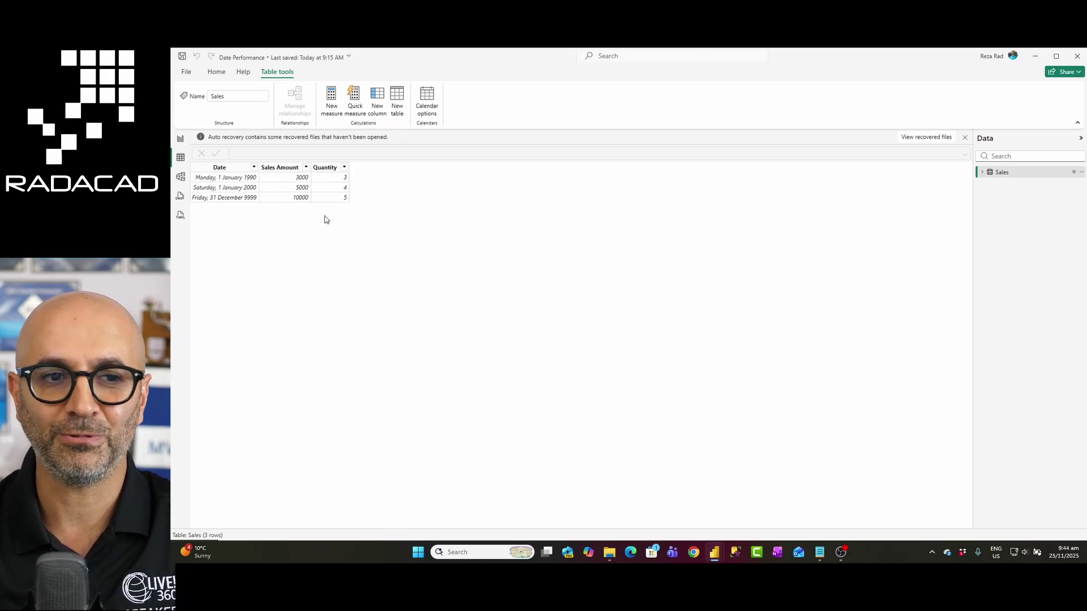
click(180, 197)
drag(458, 265, 230, 192)
Step: Scroll the results to check the sizeinMB values, then return to the leftmost columns
click(451, 296)
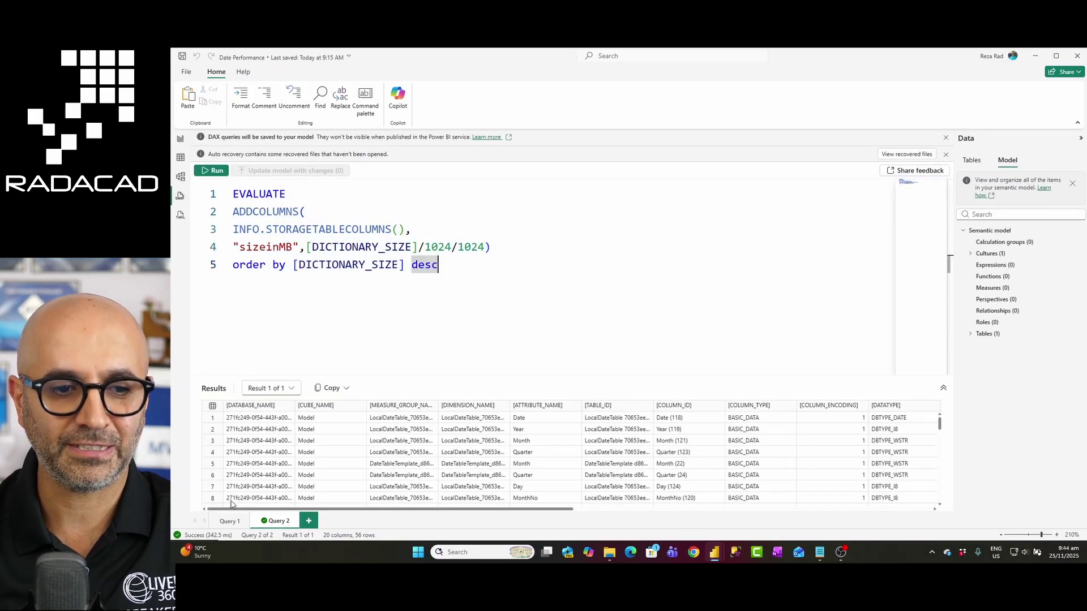
click(212, 419)
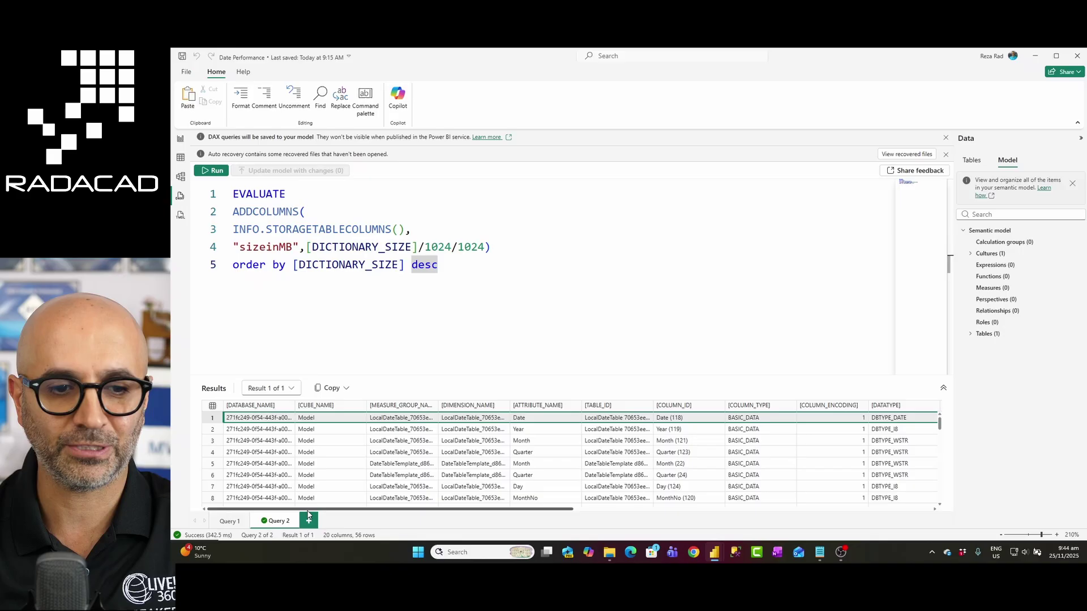
drag(308, 509, 634, 524)
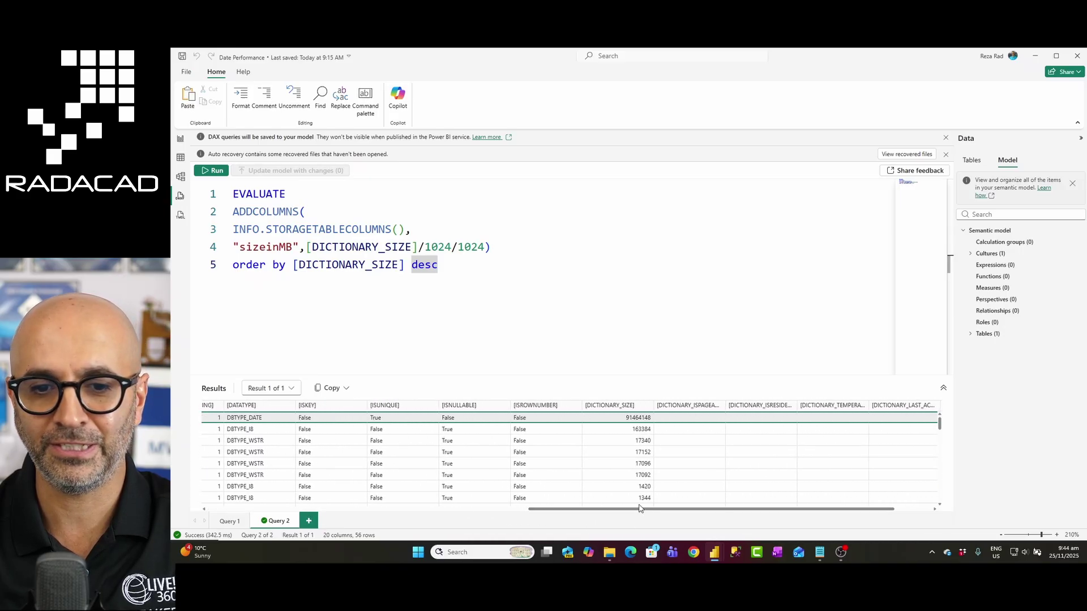
click(927, 509)
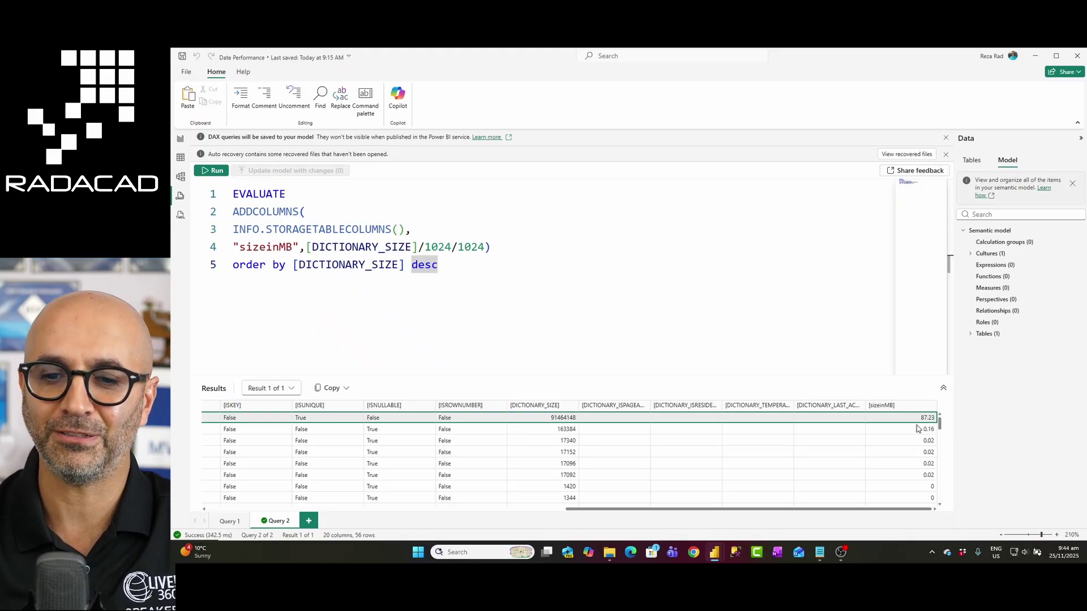
click(565, 509)
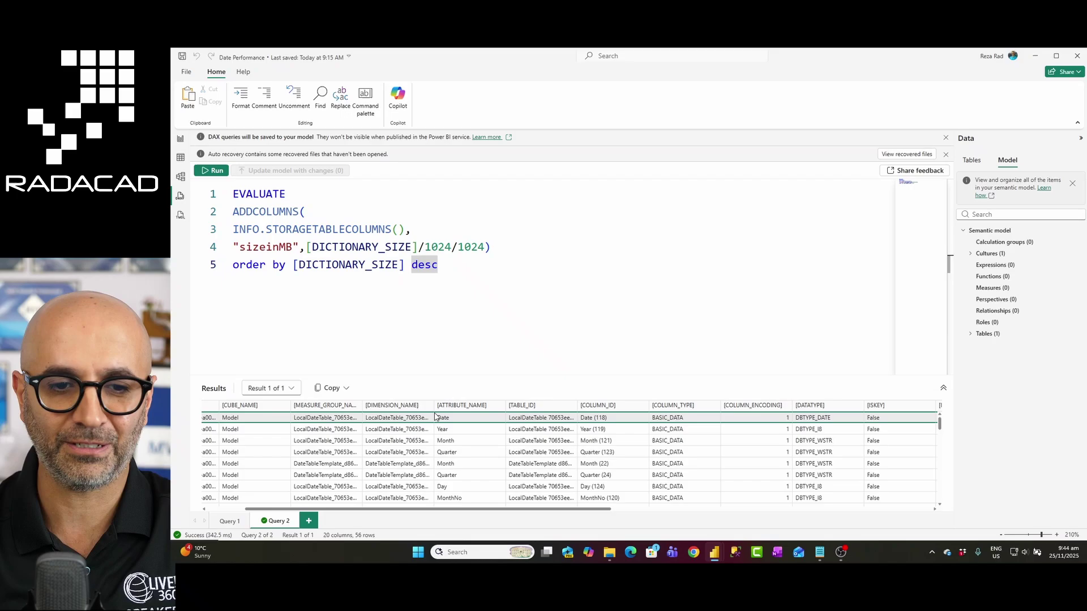
Step: Widen DIMENSION_NAME and MEASURE_GROUP_NAME to show full LocalDateTable names, then view the Sales table data
drag(434, 409, 548, 410)
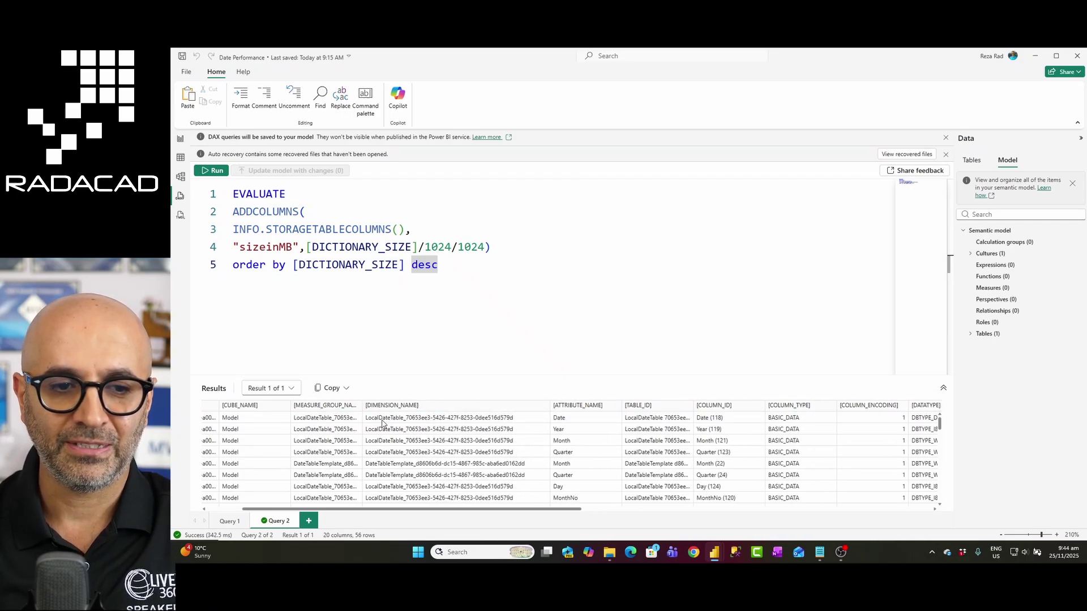
drag(360, 406, 514, 407)
click(319, 422)
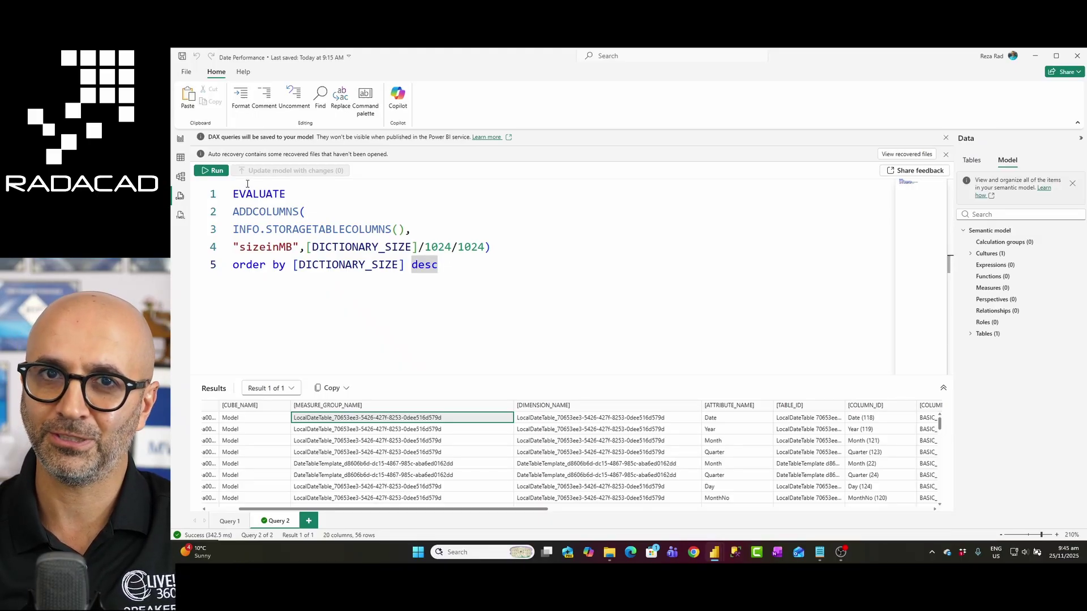
click(181, 158)
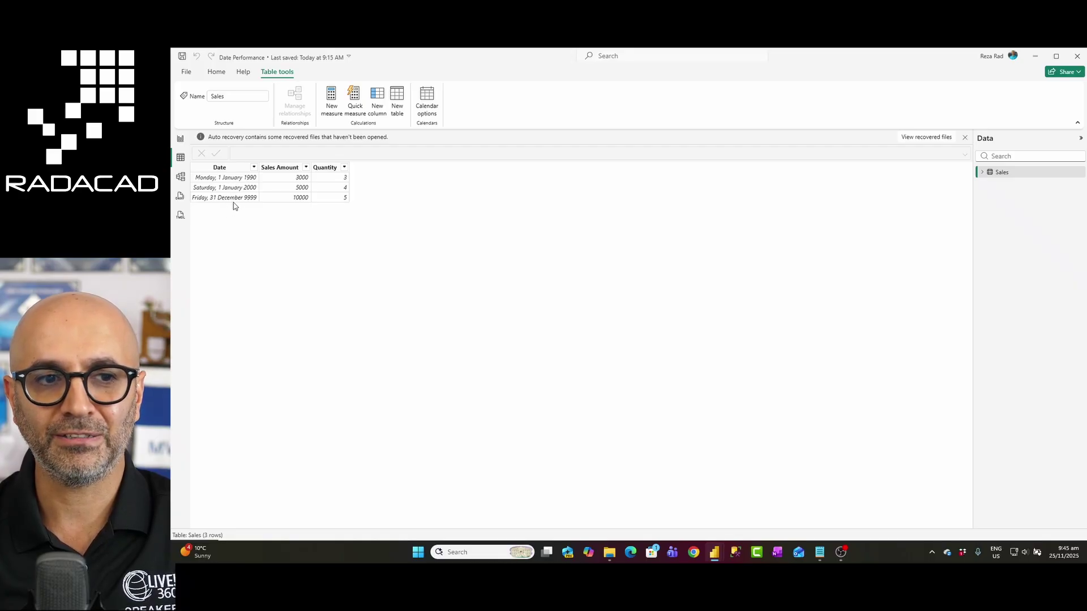
Step: Select the Sales table's Date column to see its 3 distinct dates from 1990 to 9999
click(254, 181)
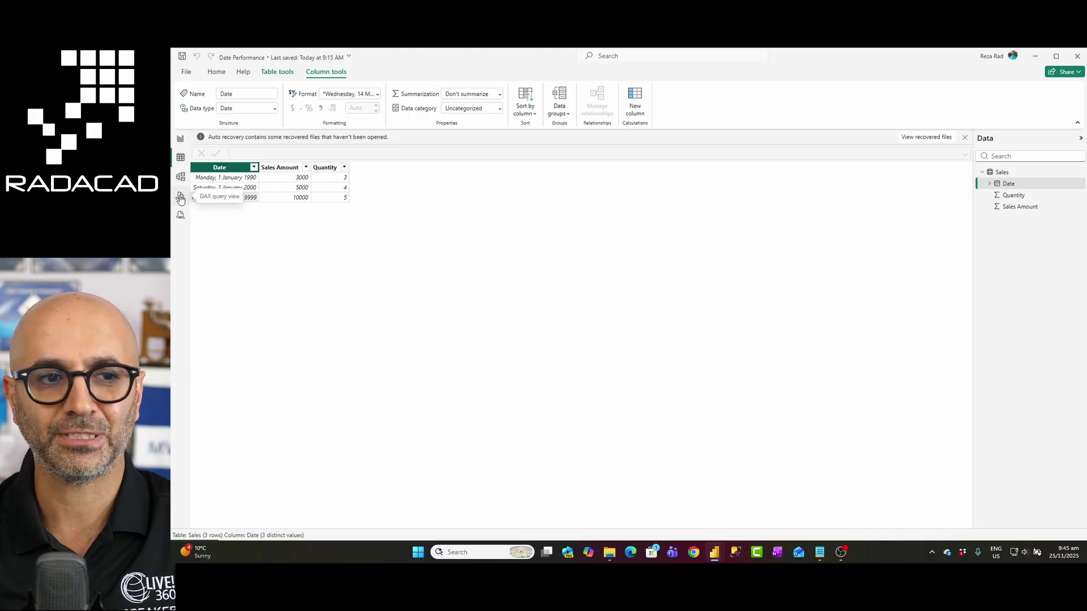
Step: Start a second query: EVALUATE with a {DISTINCTCOUNT()} table constructor
click(180, 196)
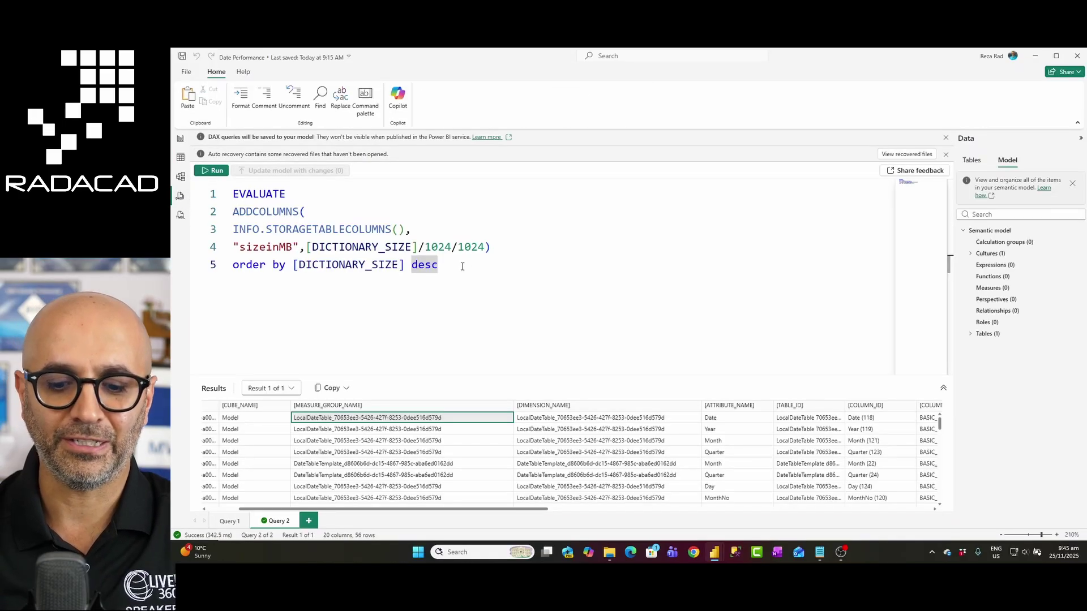
key(Return)
key(Return)
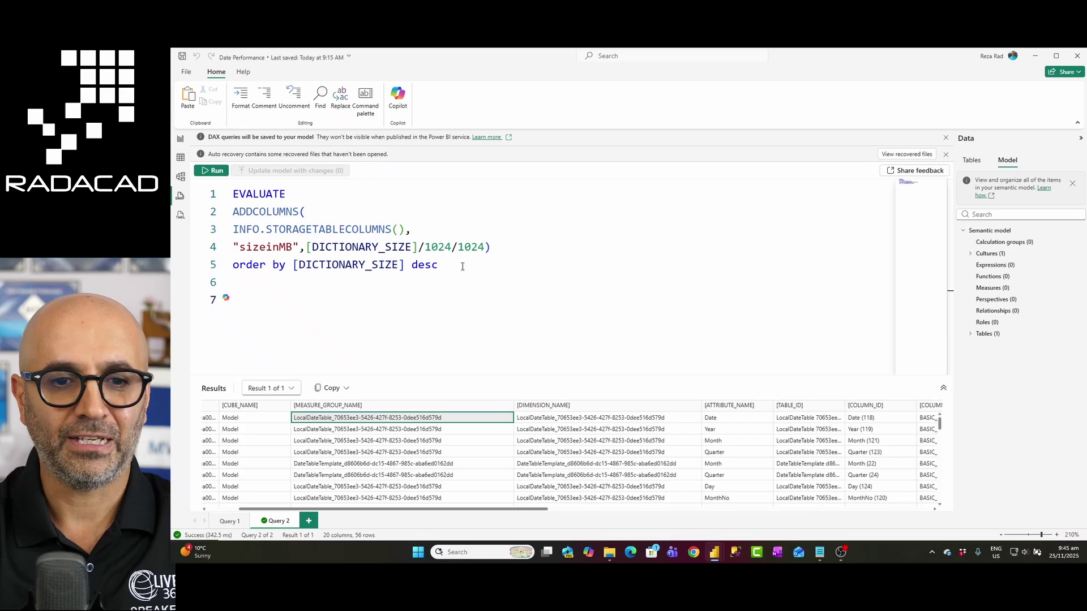
text(eva)
key(Tab)
key(Return)
text(di)
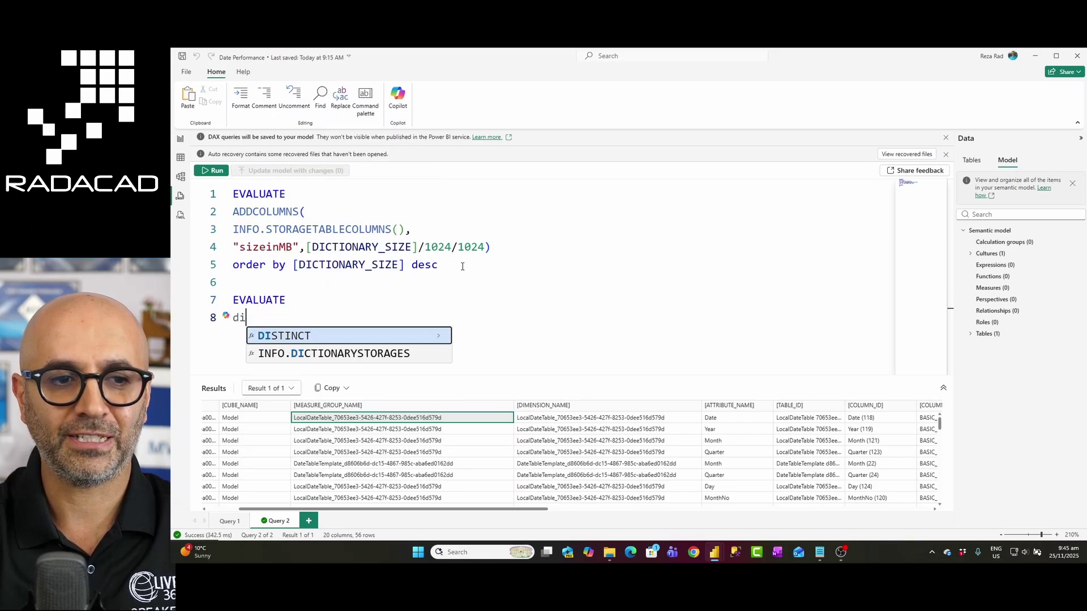
text(s)
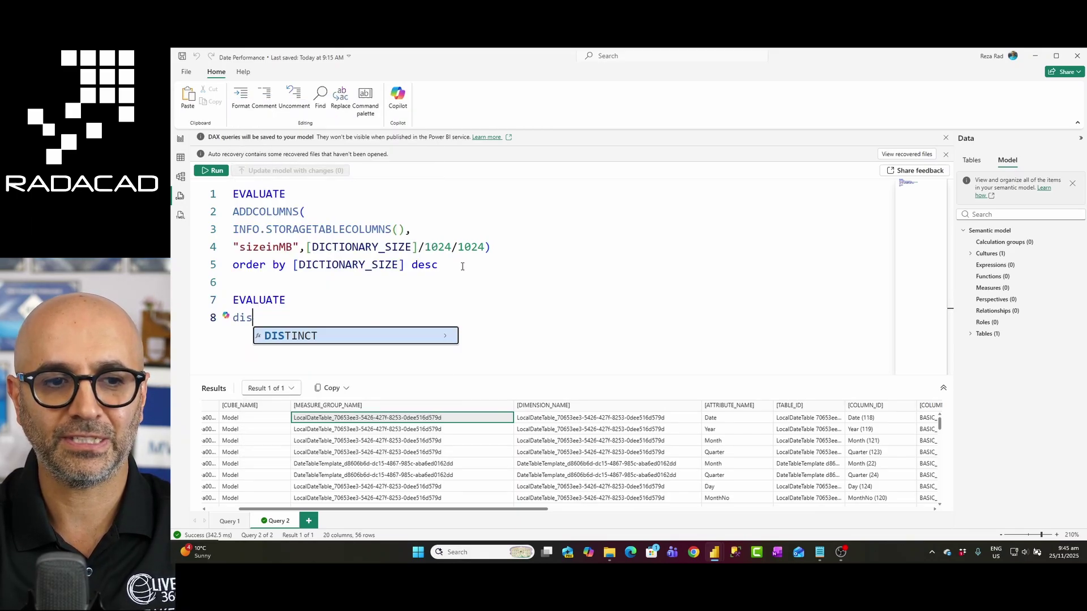
key(BackSpace)
key(BackSpace)
key(BackSpace)
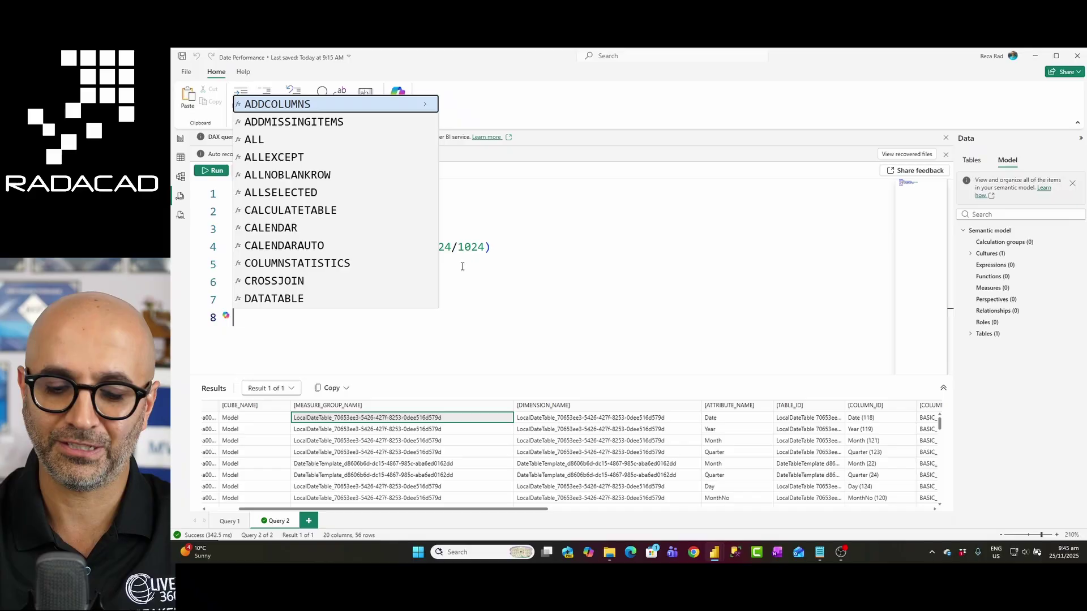
text({})
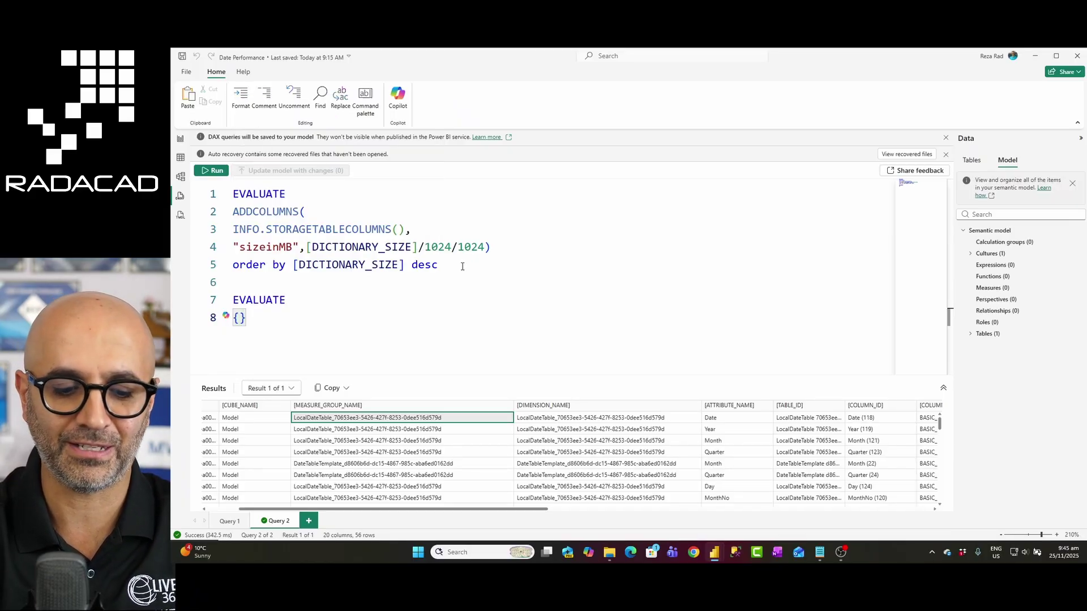
text(distin)
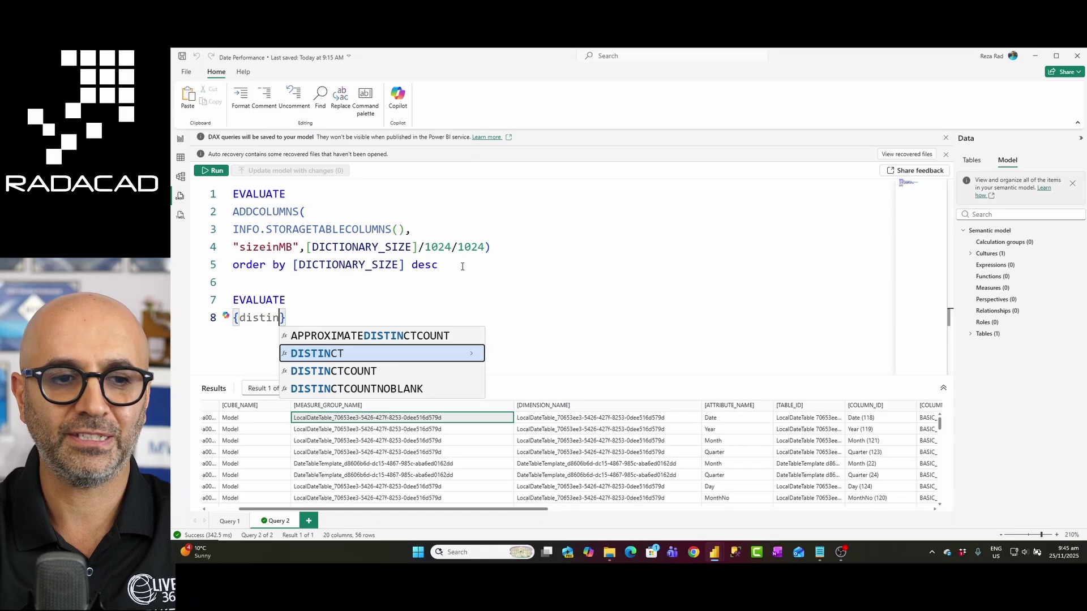
key(Down)
key(Tab)
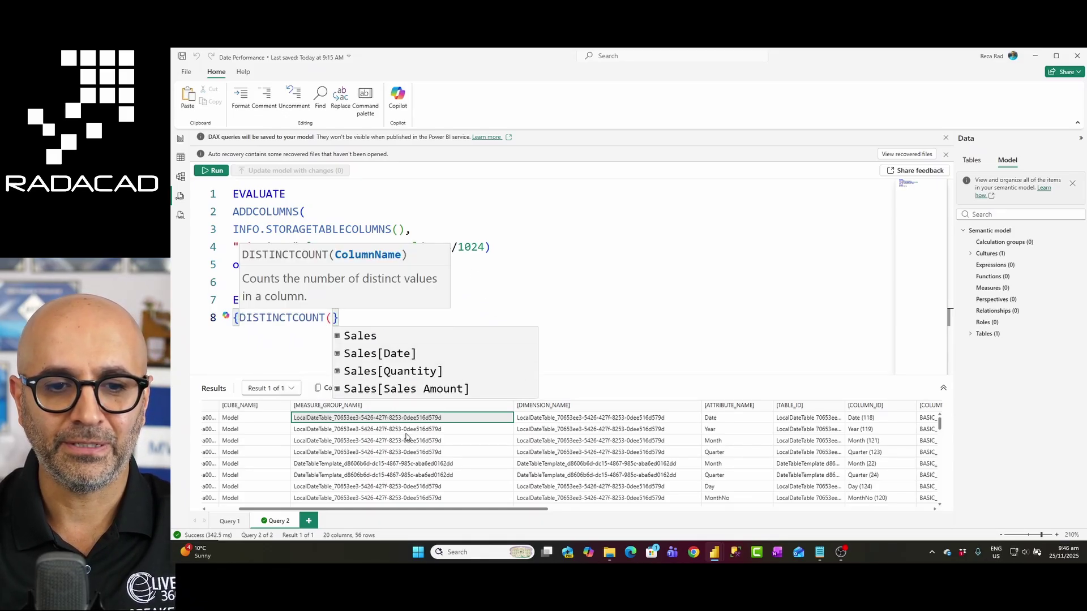
key(Escape)
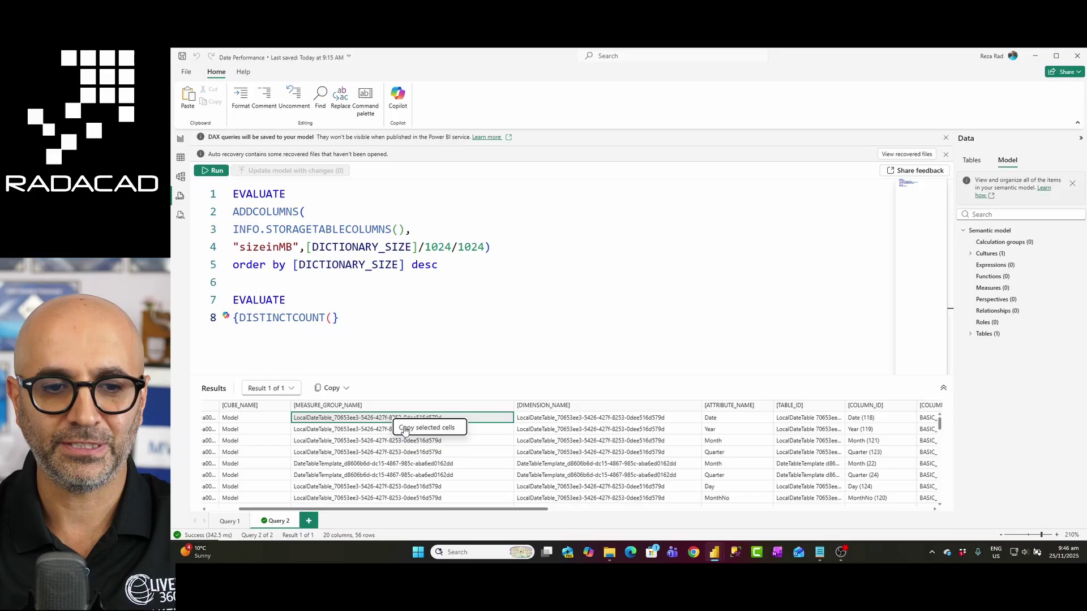
Step: Count distinct values of the pasted LocalDateTable's [Date] column and run just that query
click(332, 318)
text(')
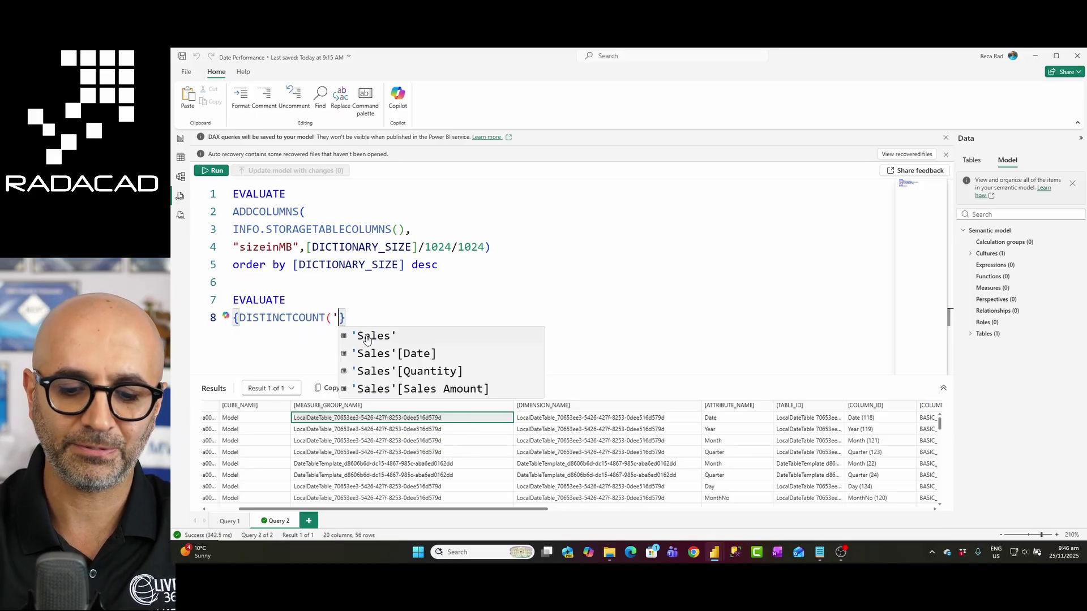
text("LocalDateTable_70653ee3-5426-427f-8253-0dee516d579d")
key(Left)
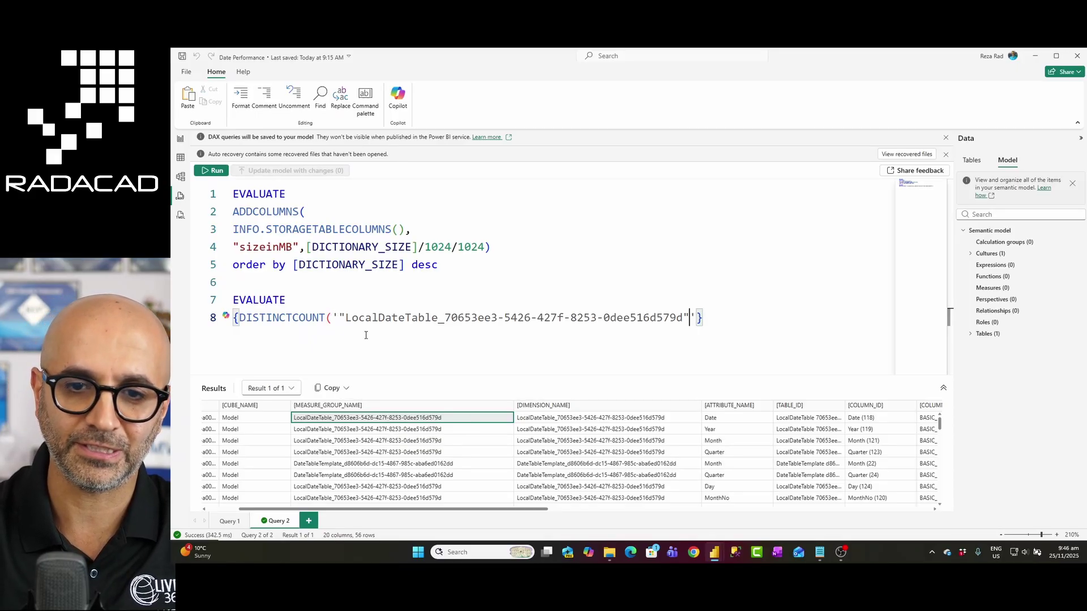
key(BackSpace)
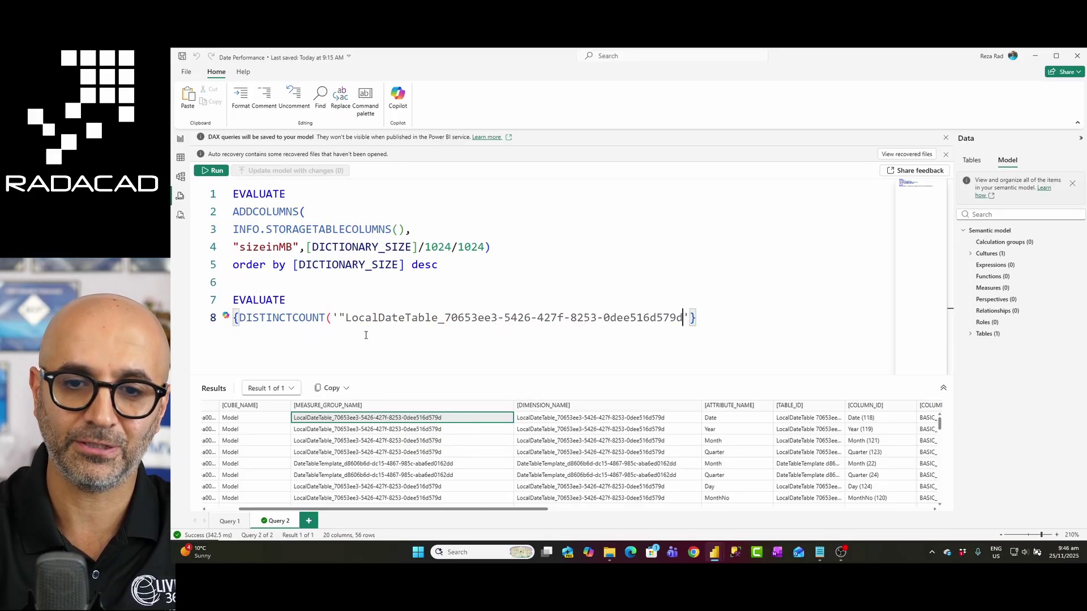
click(340, 317)
key(BackSpace)
key(End)
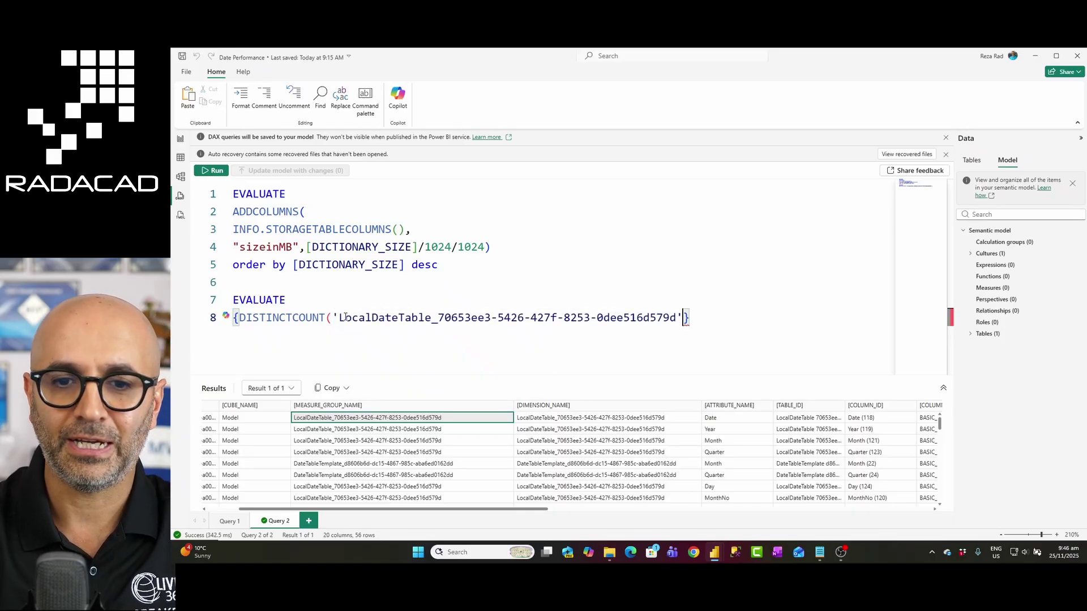
text([Date)
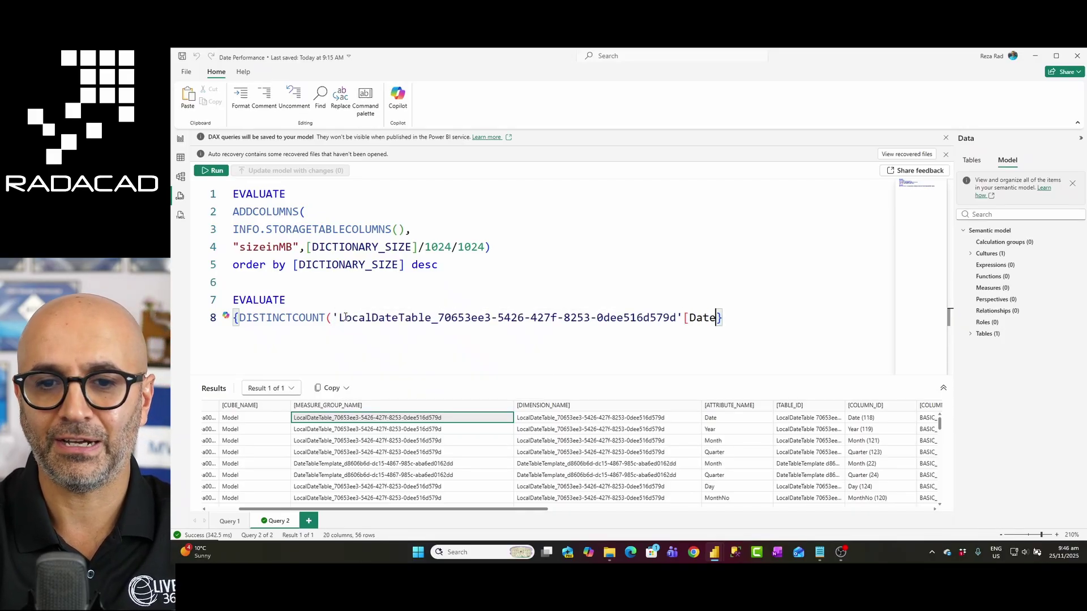
text(])
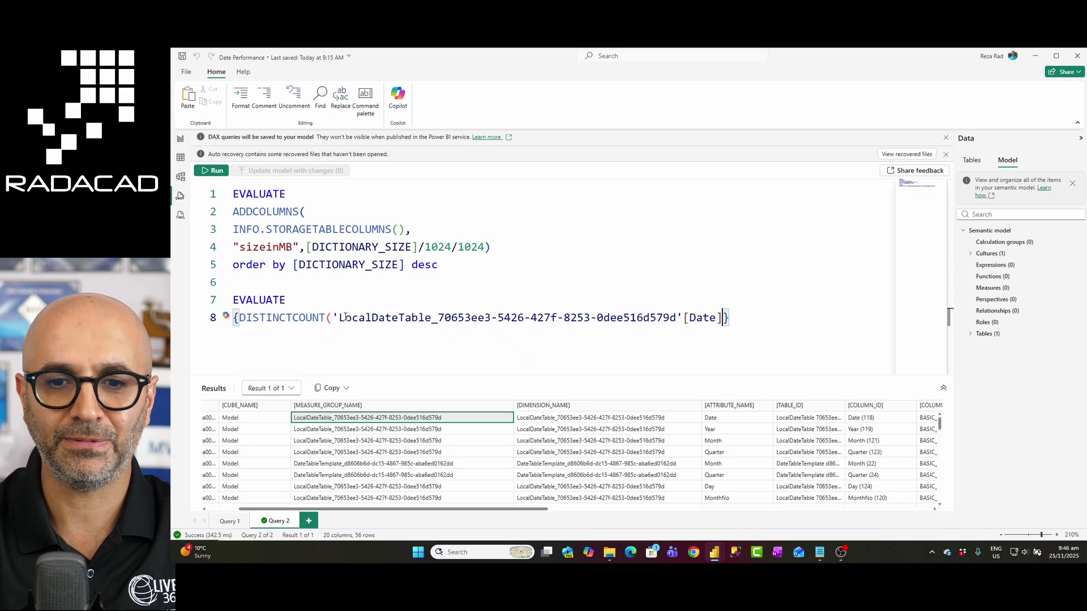
text())
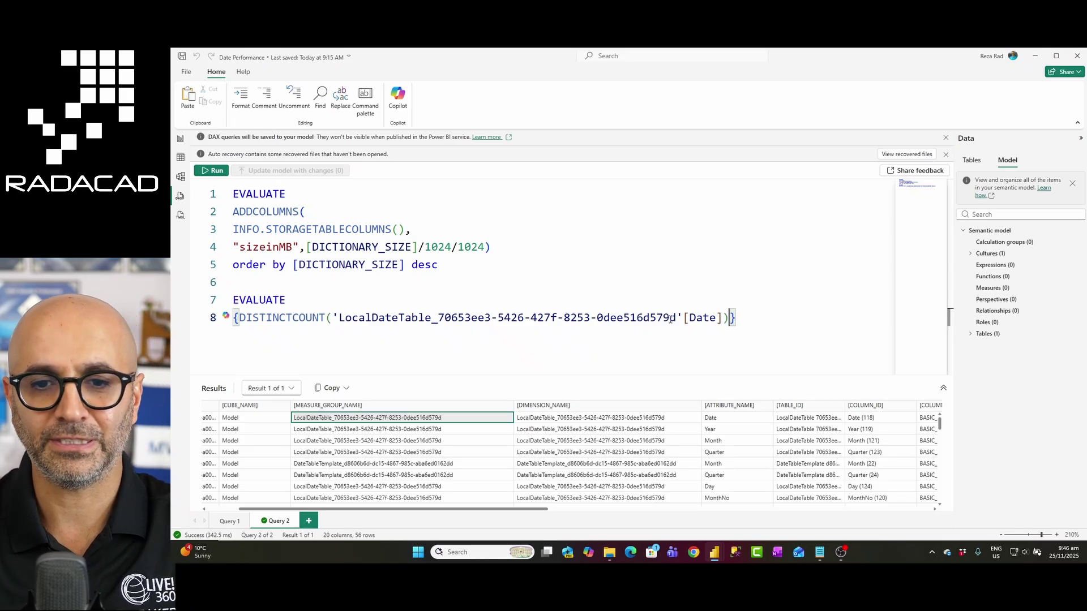
drag(751, 320, 233, 300)
click(216, 172)
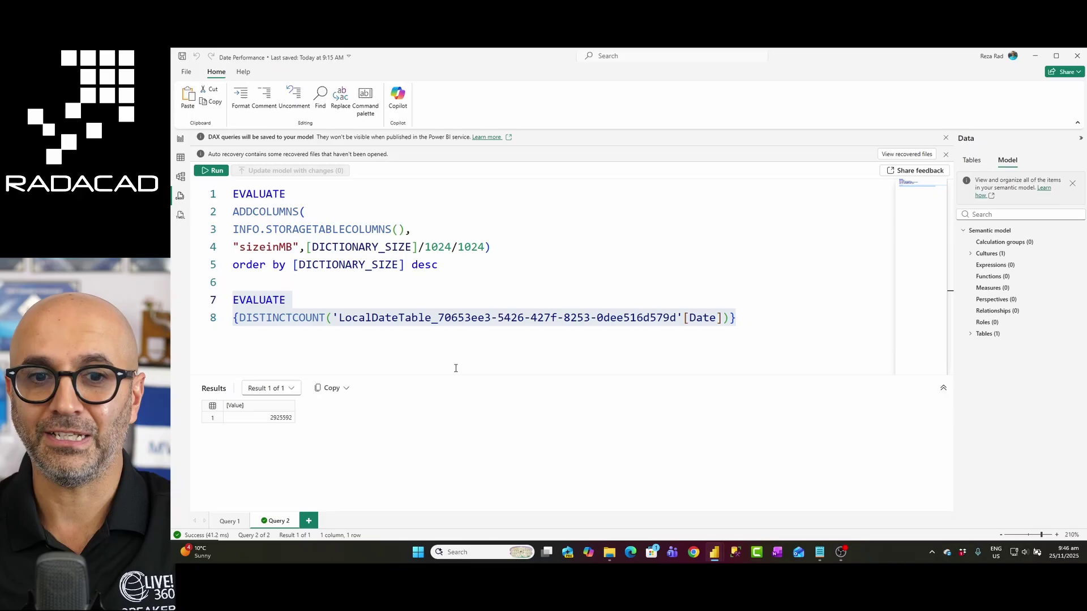
Step: Switch the counted column to [Year] and rerun, returning 8010 distinct years
double_click(703, 320)
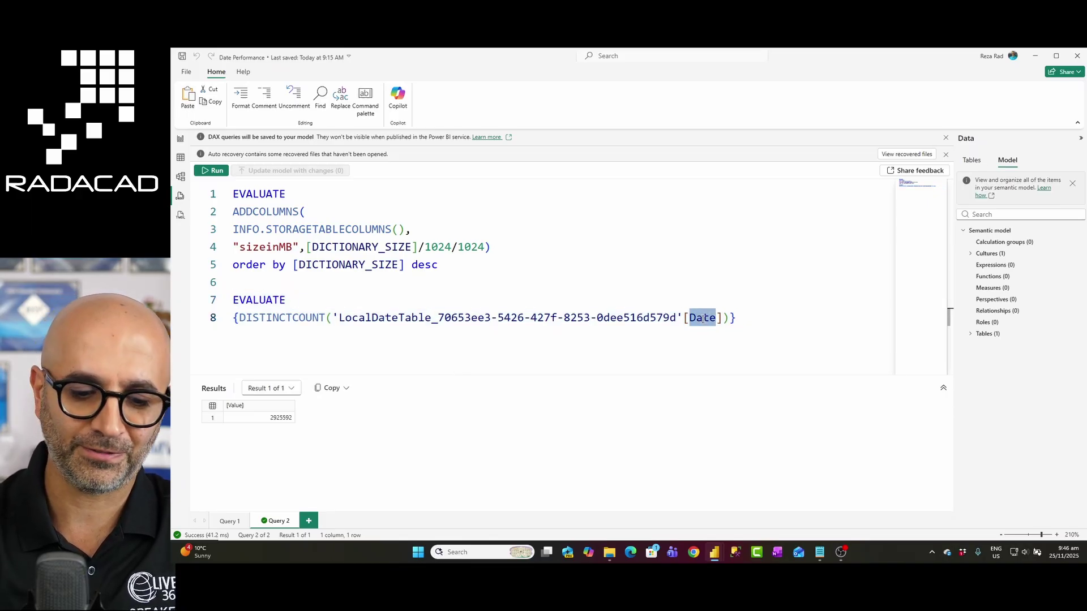
text(Year)
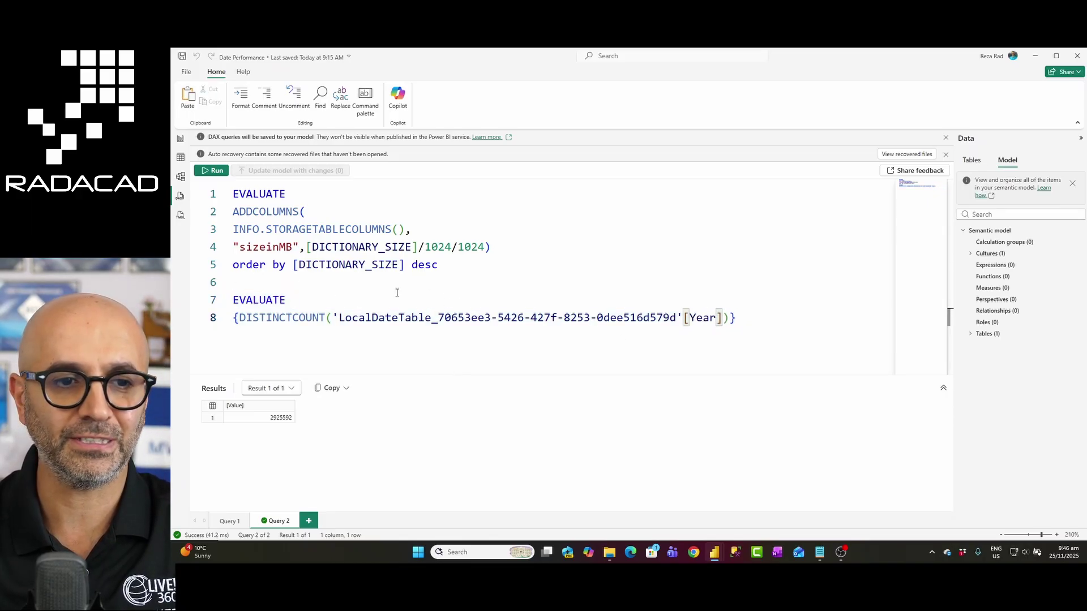
drag(739, 320, 233, 300)
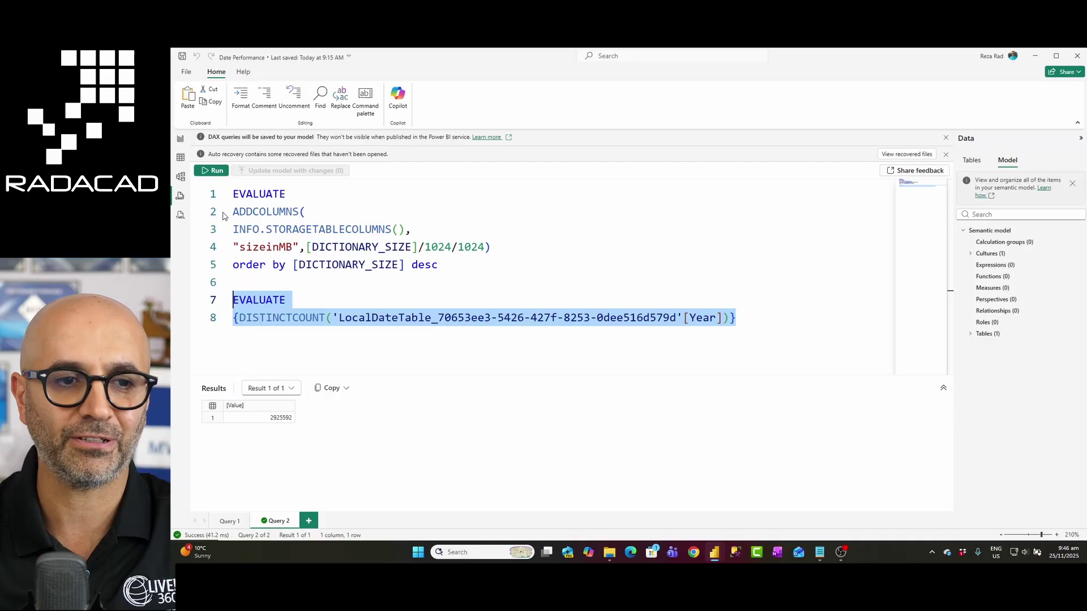
click(214, 170)
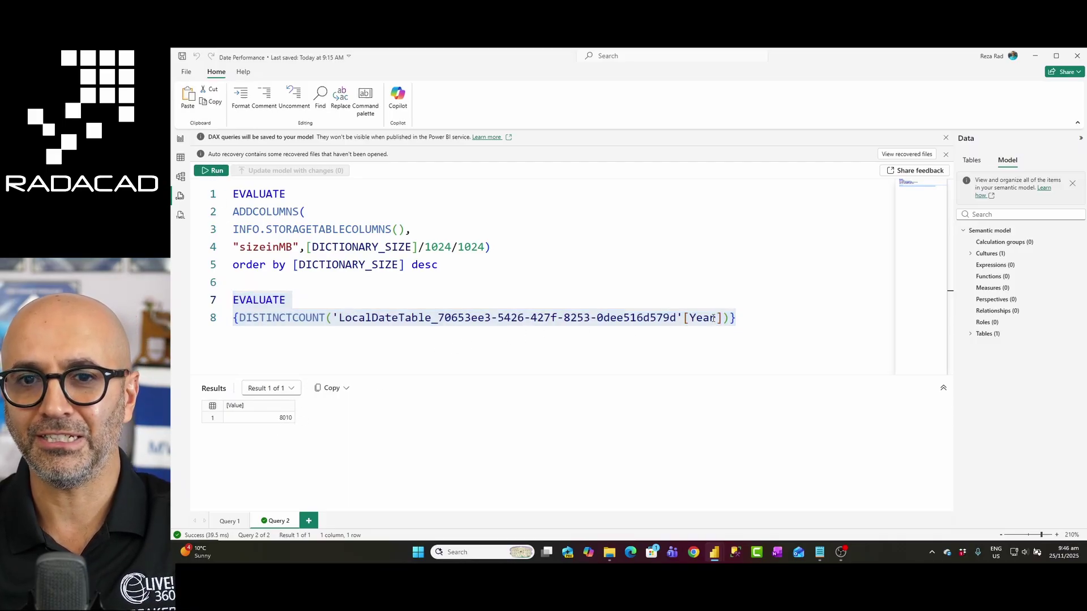
click(754, 322)
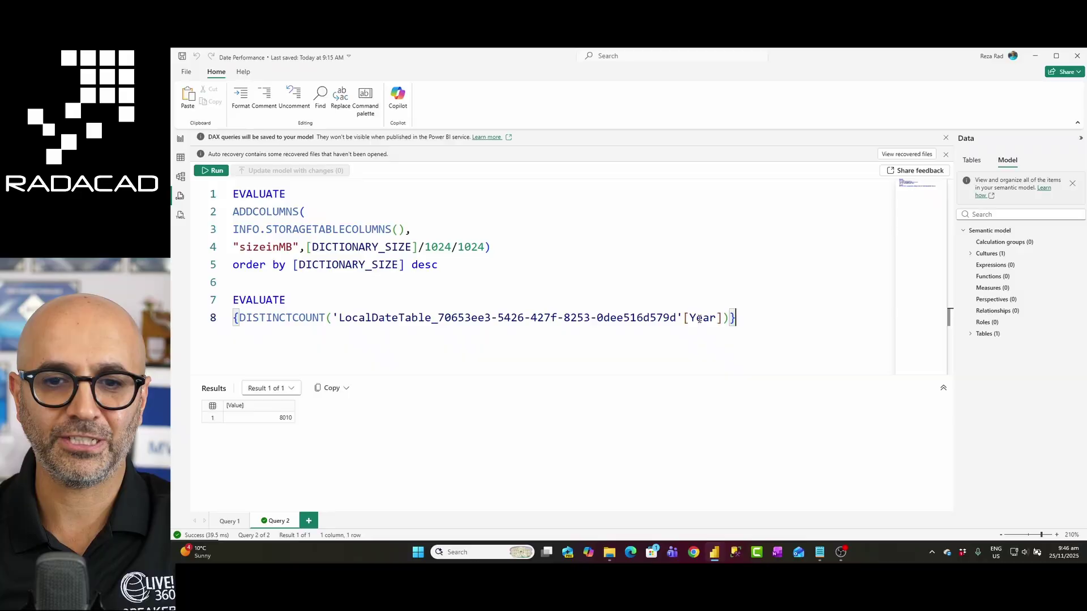
Step: Add EVALUATE INFO.COLUMNSTORAGES() on lines 10–11 and run it, returning 56 rows
key(Return)
key(Return)
text(ev)
key(Tab)
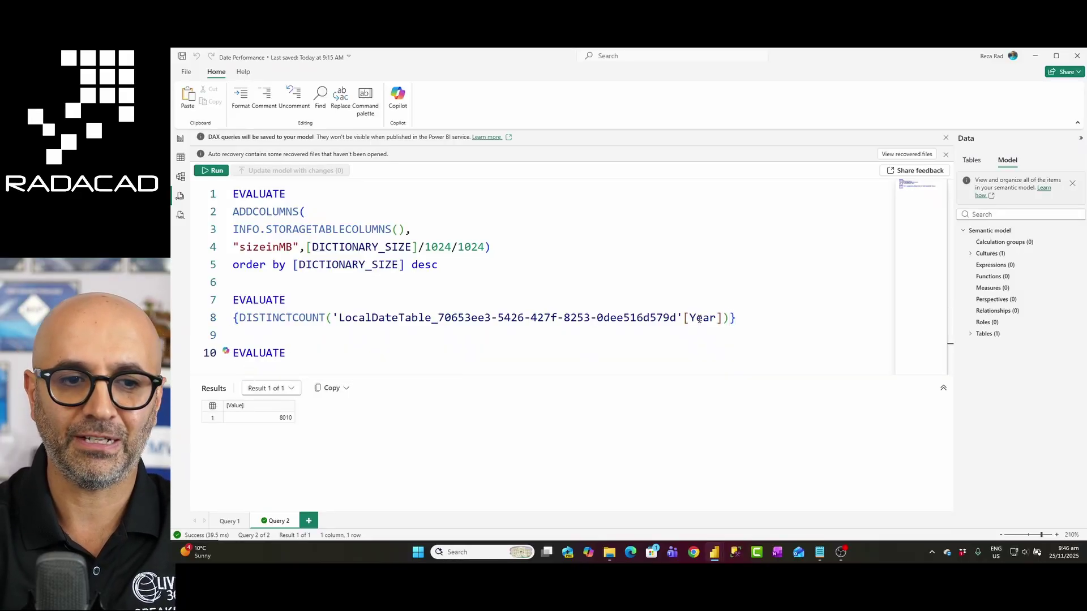
key(Return)
text(info)
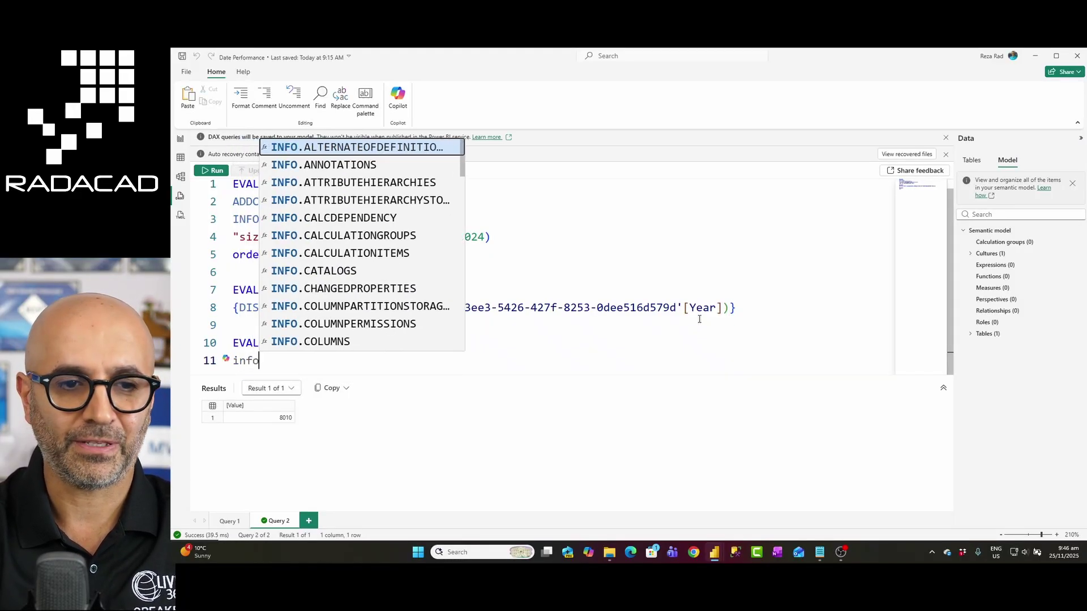
text(.colu)
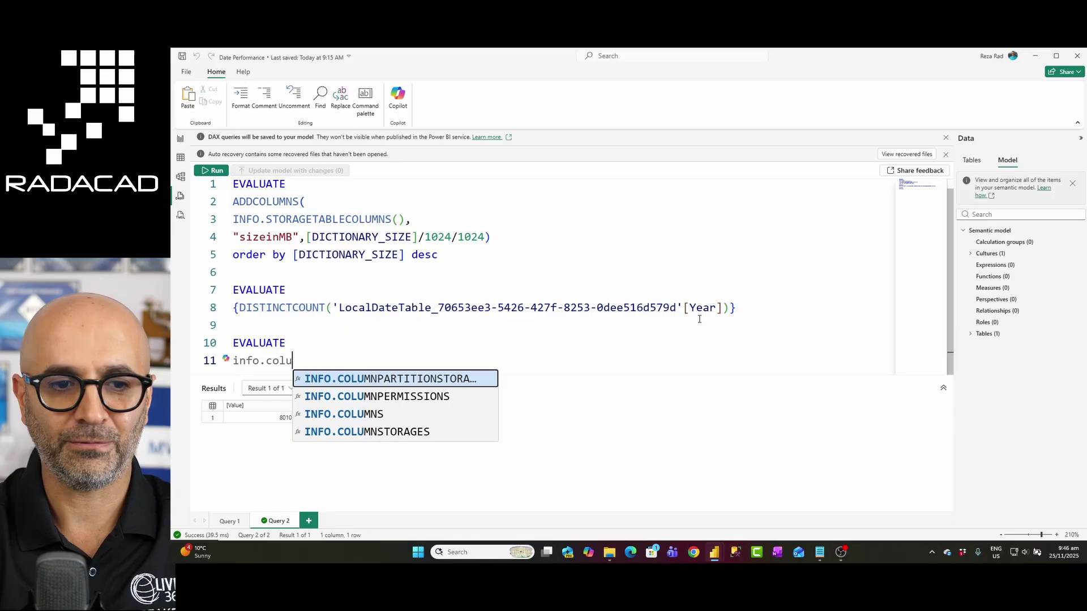
key(Down)
key(Down)
key(Down)
key(Tab)
text())
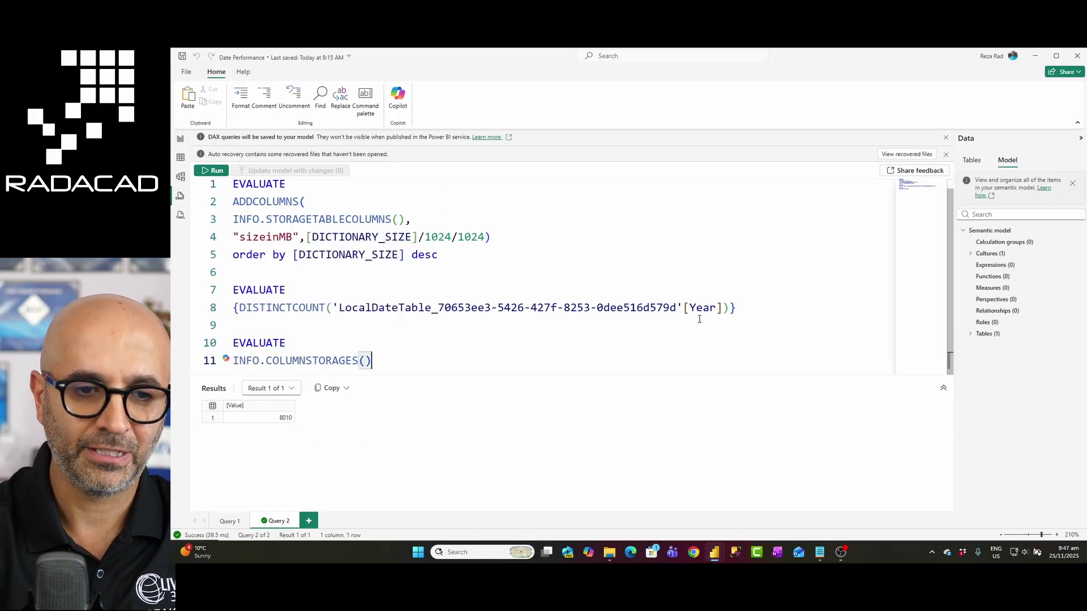
drag(372, 362, 215, 344)
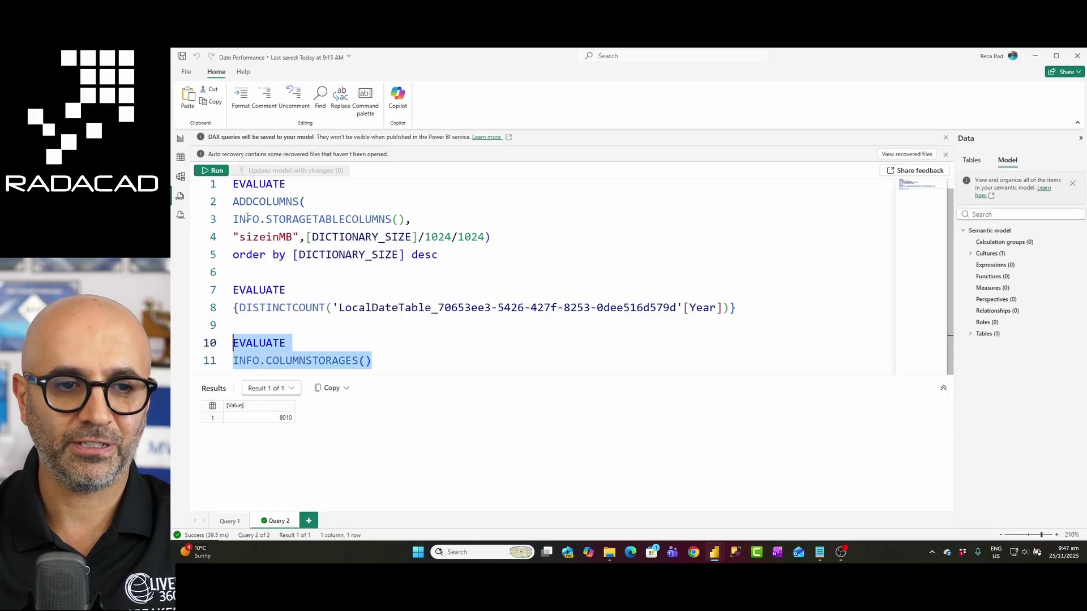
click(218, 172)
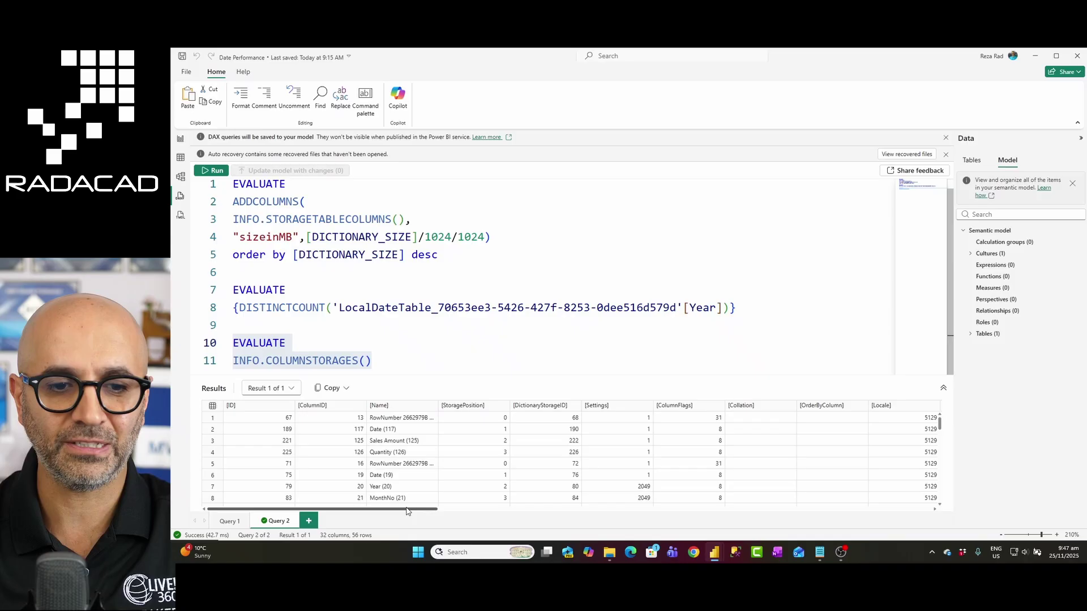
Step: Scroll across the 32 columns of column storage details in the results grid
drag(456, 512, 630, 514)
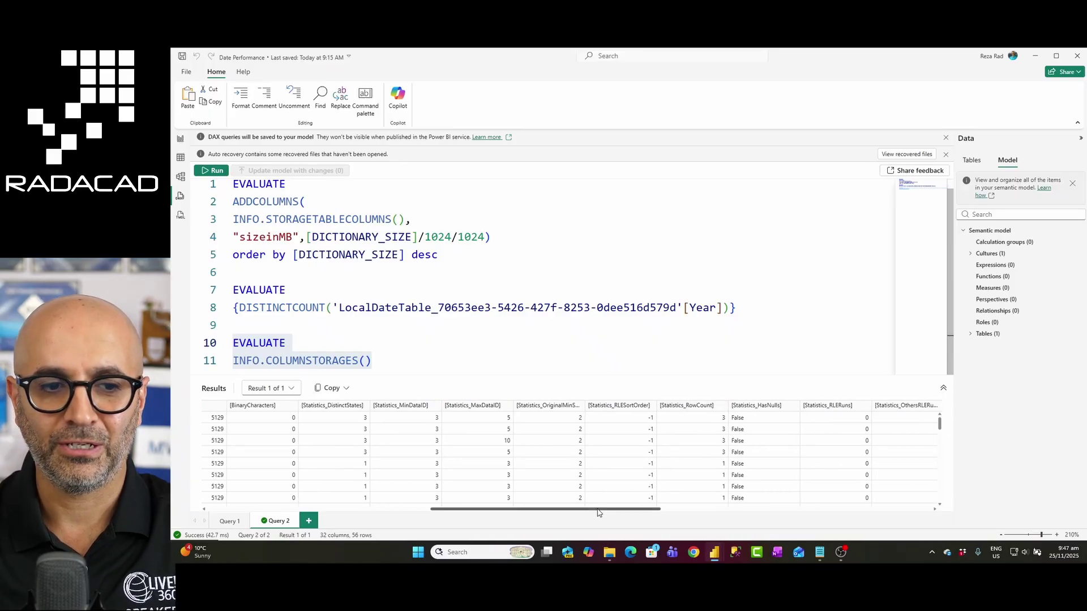
drag(598, 513, 634, 512)
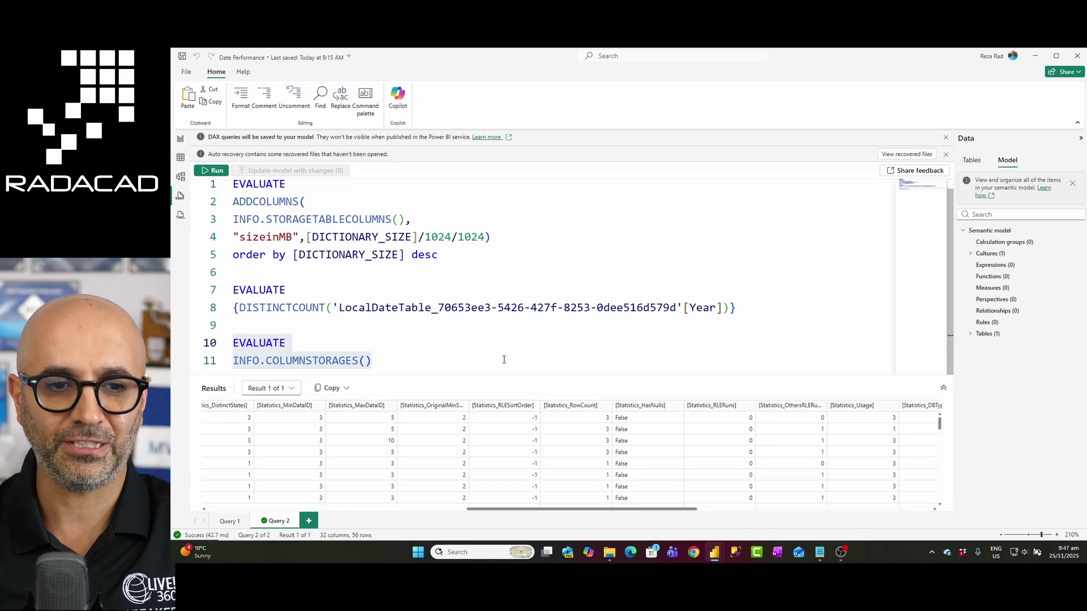
drag(479, 513, 202, 522)
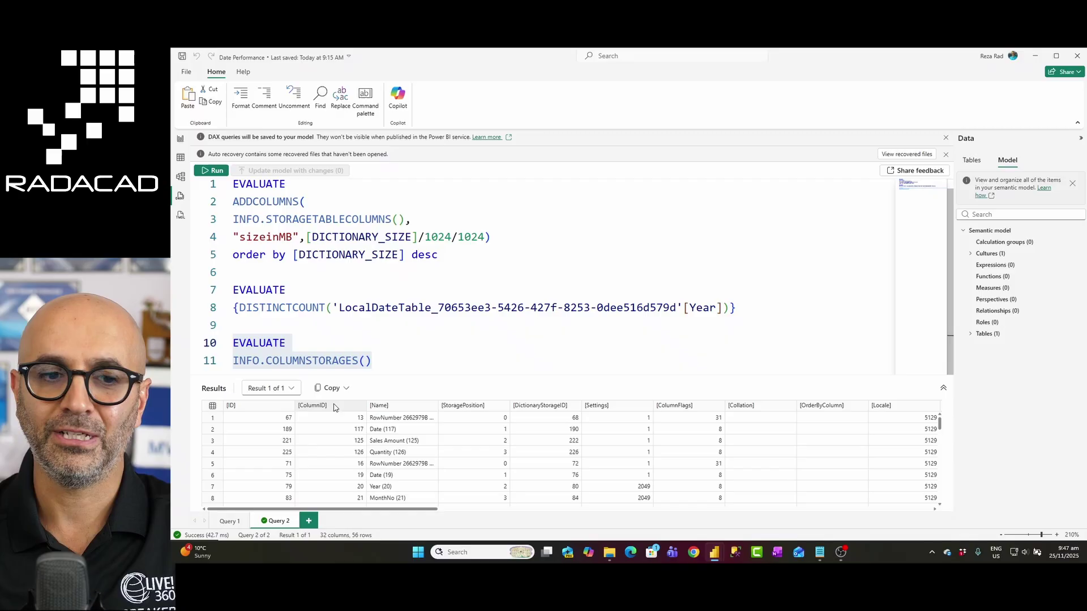
click(385, 363)
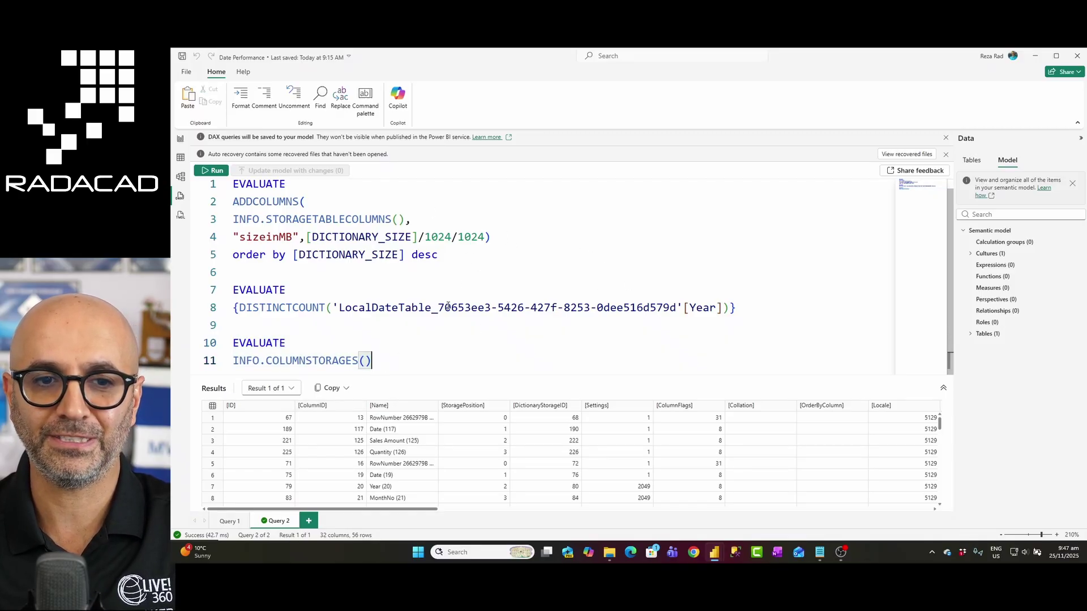
Step: Show the Sales table in Table view and open the Power BI Options dialog
click(180, 158)
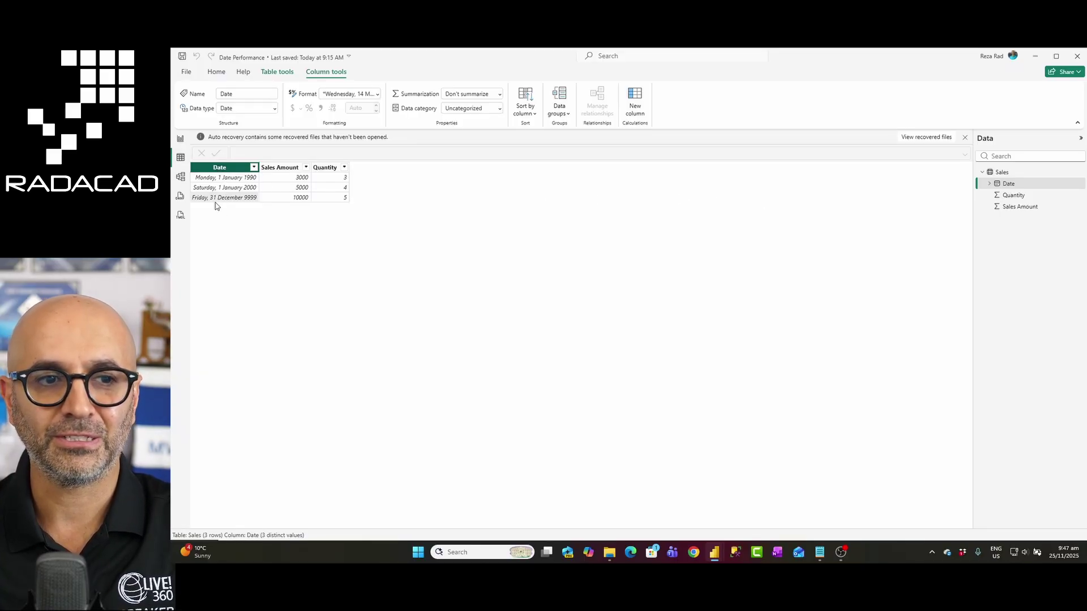
click(186, 72)
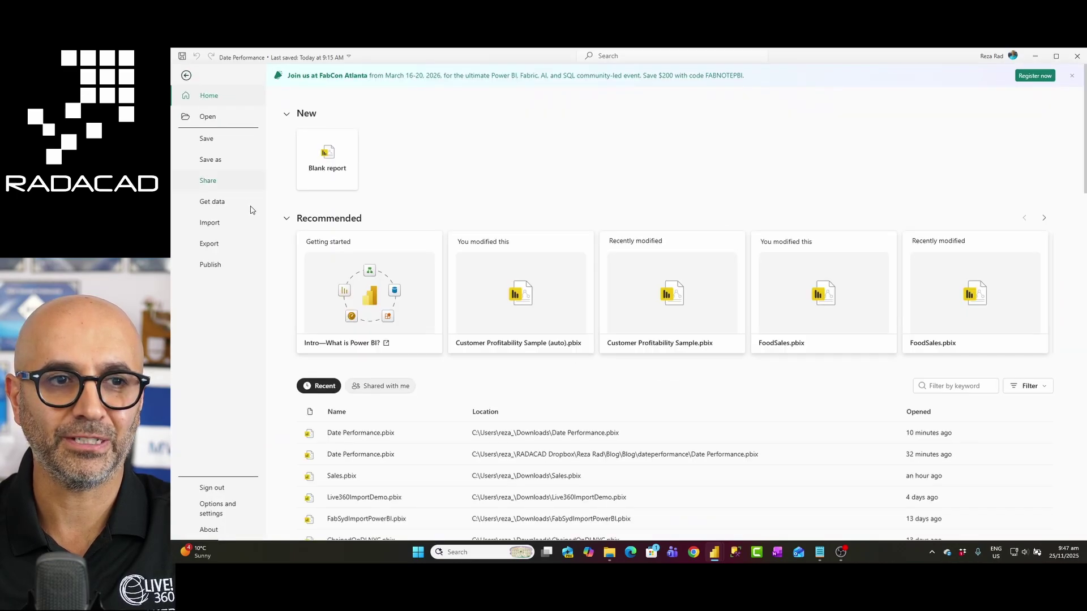
click(216, 513)
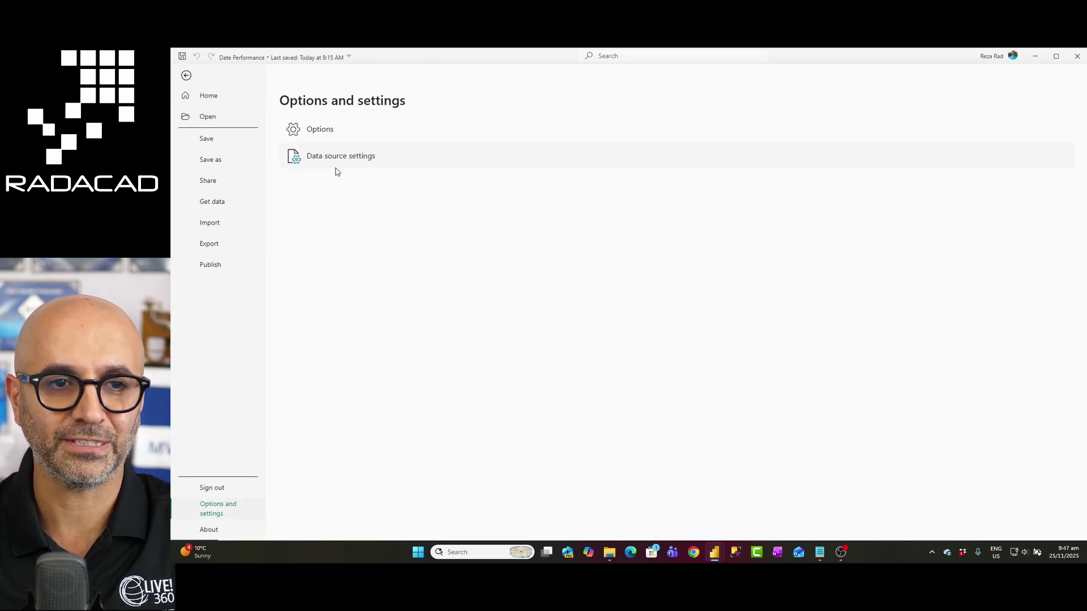
click(320, 135)
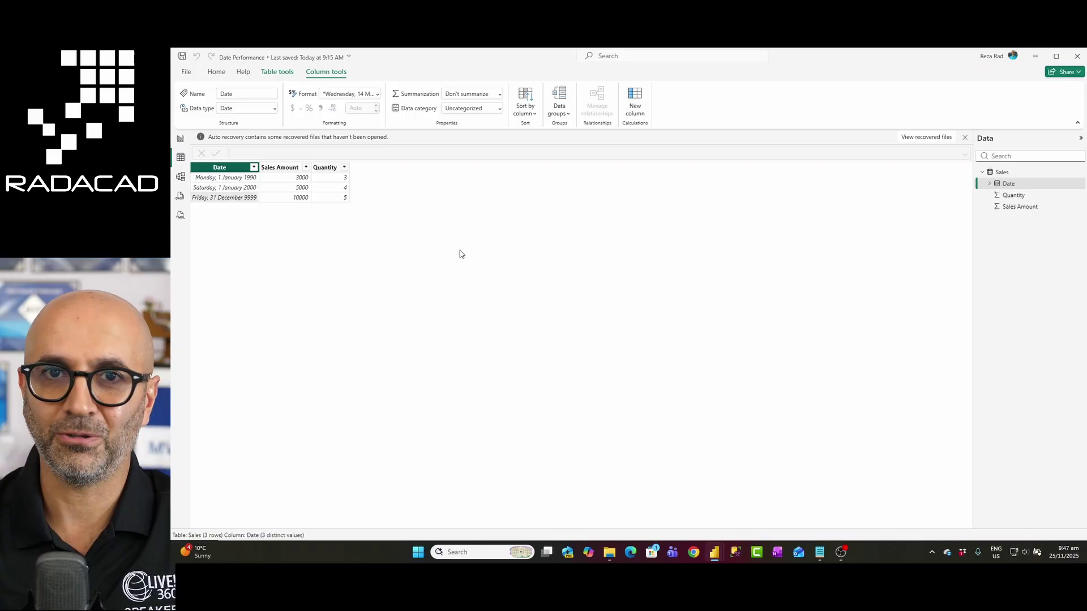
Step: Untick Auto date/time under Current File > Data Load and apply the change
click(435, 370)
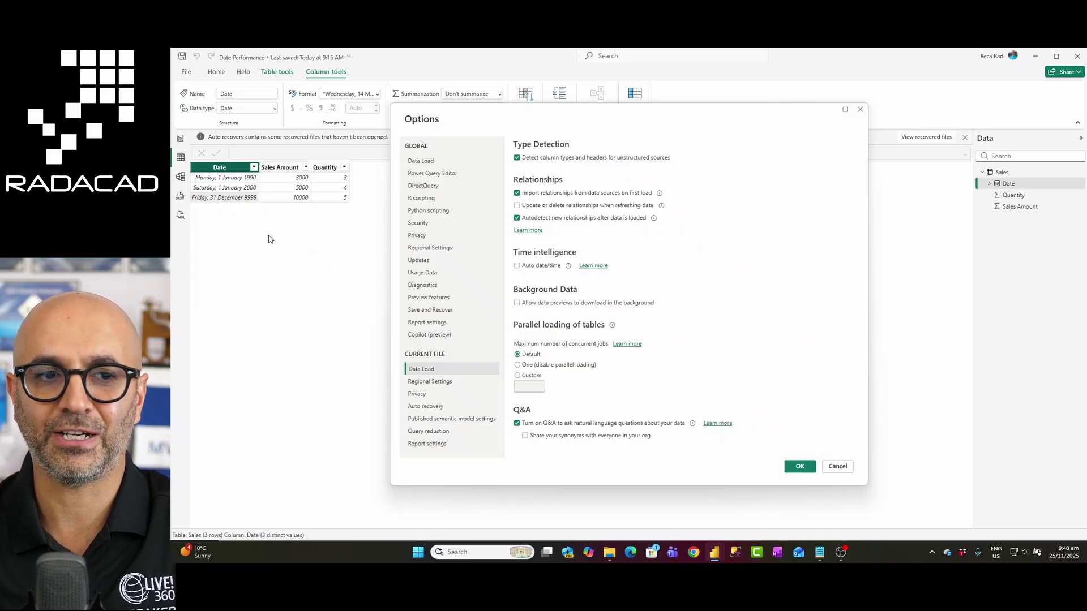
click(801, 468)
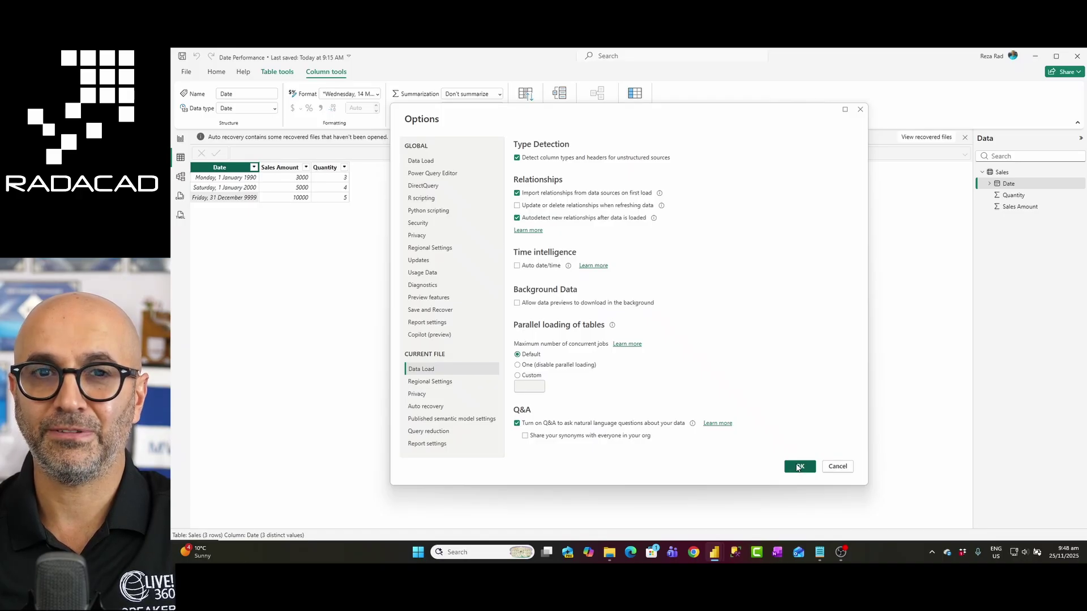
click(800, 467)
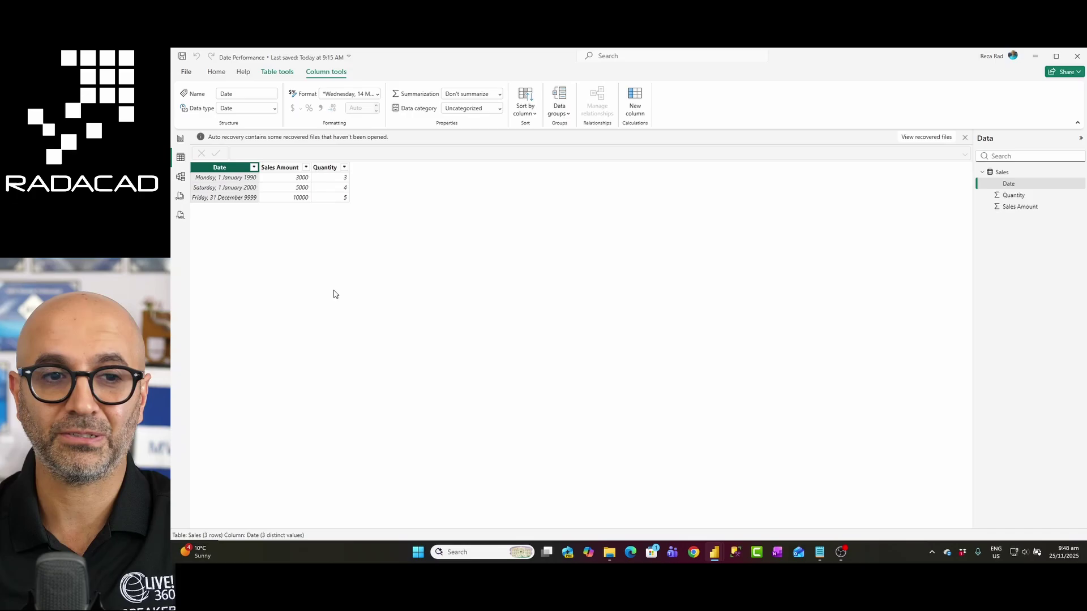
Step: Rerun the storage-size query on lines 1–5 in DAX query view, now returning 8 Sales rows
click(181, 198)
drag(439, 255, 266, 219)
drag(437, 258, 215, 178)
click(214, 173)
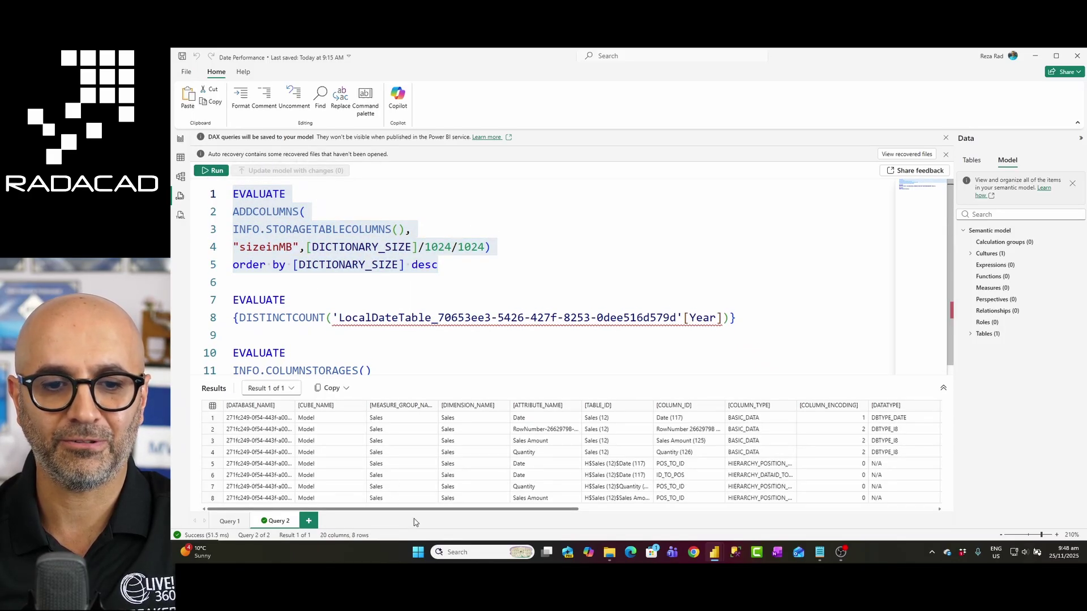
drag(416, 509, 451, 515)
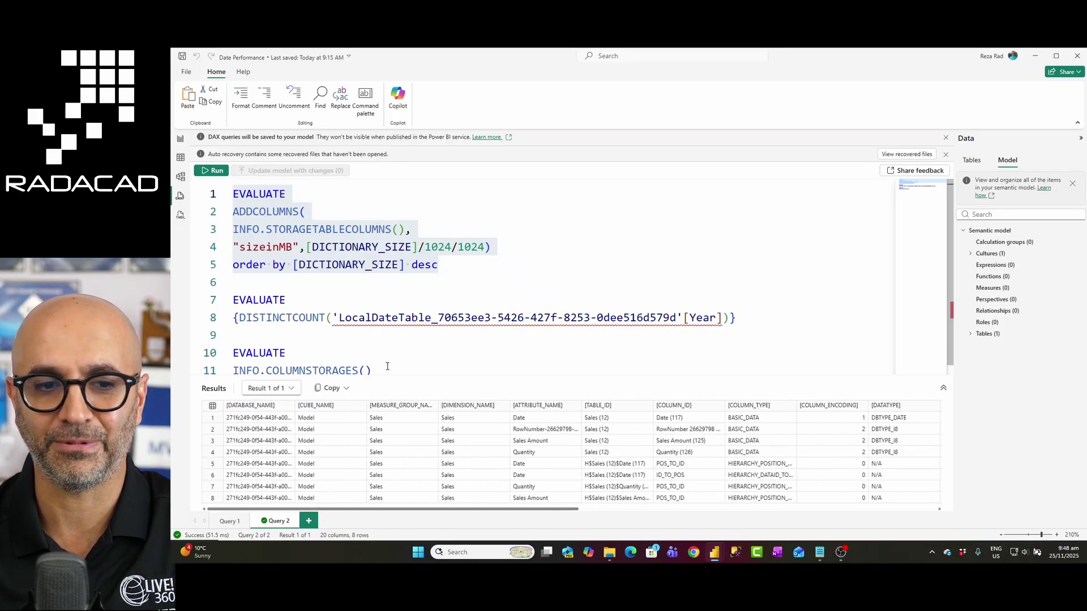
Step: Deselect the query and choose Don't upgrade on the PBIR format prompt
click(286, 352)
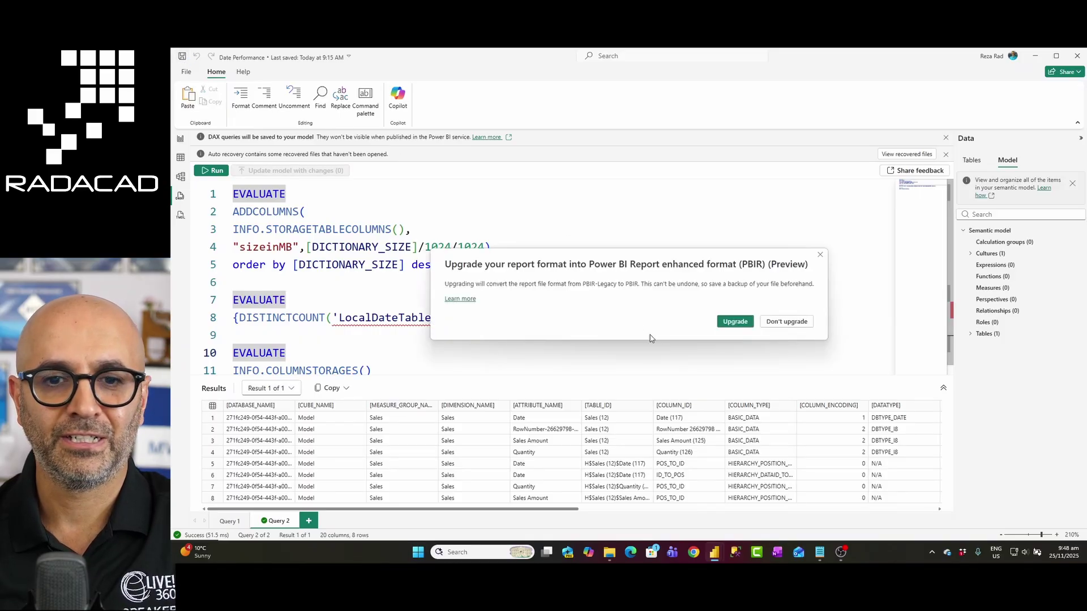
click(787, 322)
mouse_move(610, 557)
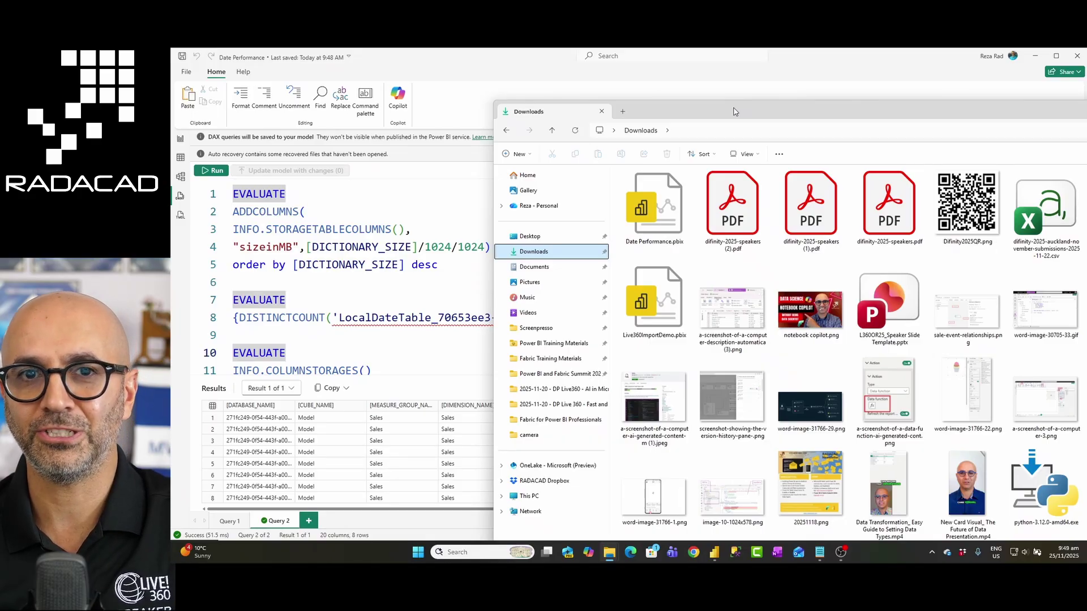
Step: Drag the Downloads File Explorer window off to the right edge of the screen
drag(734, 111, 1086, 113)
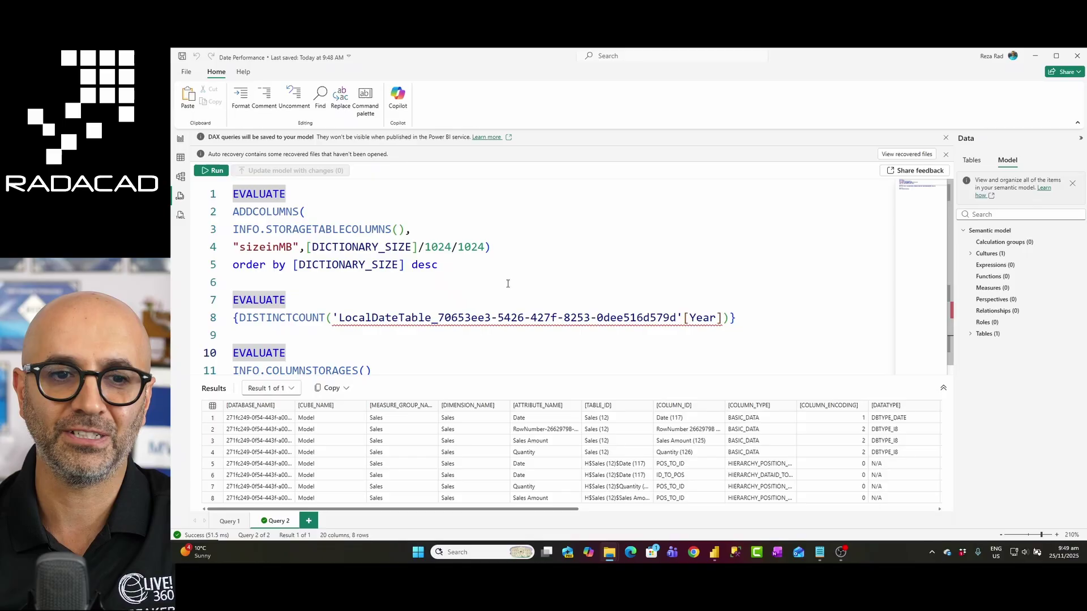
click(467, 282)
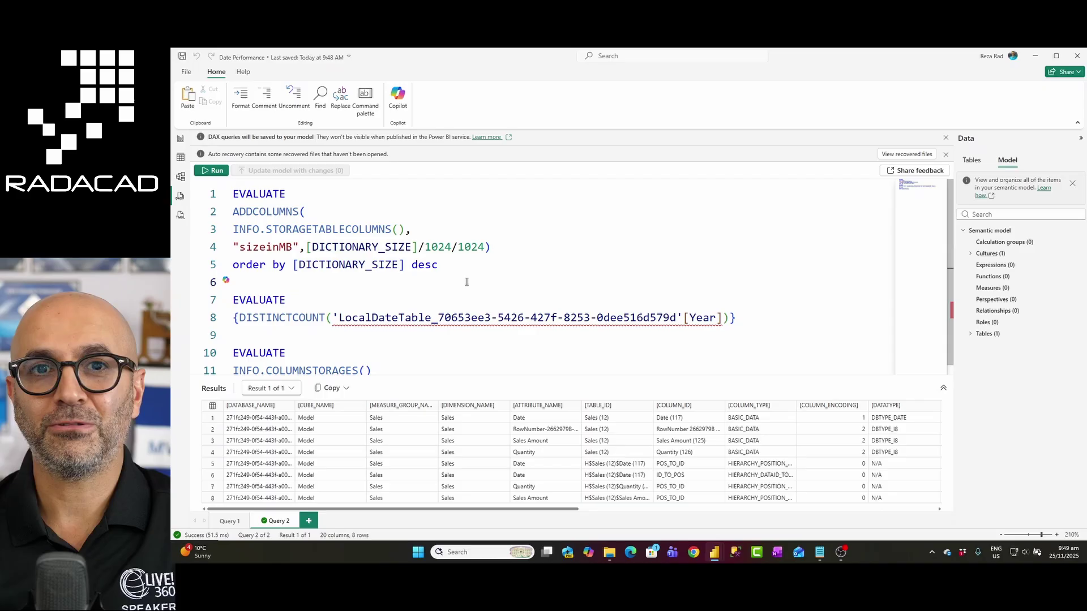
click(444, 265)
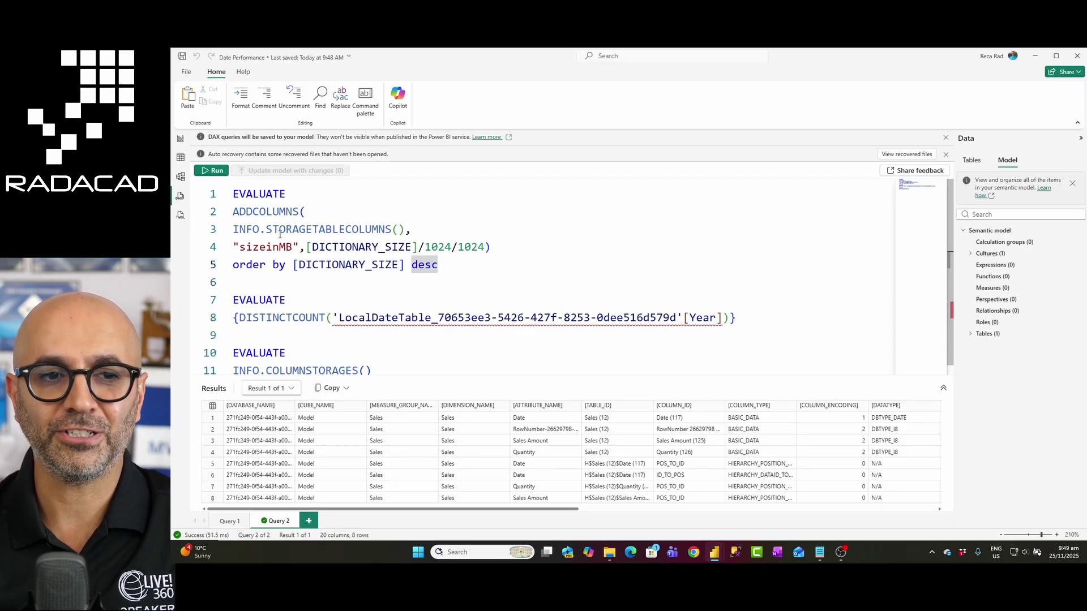
drag(234, 229, 403, 229)
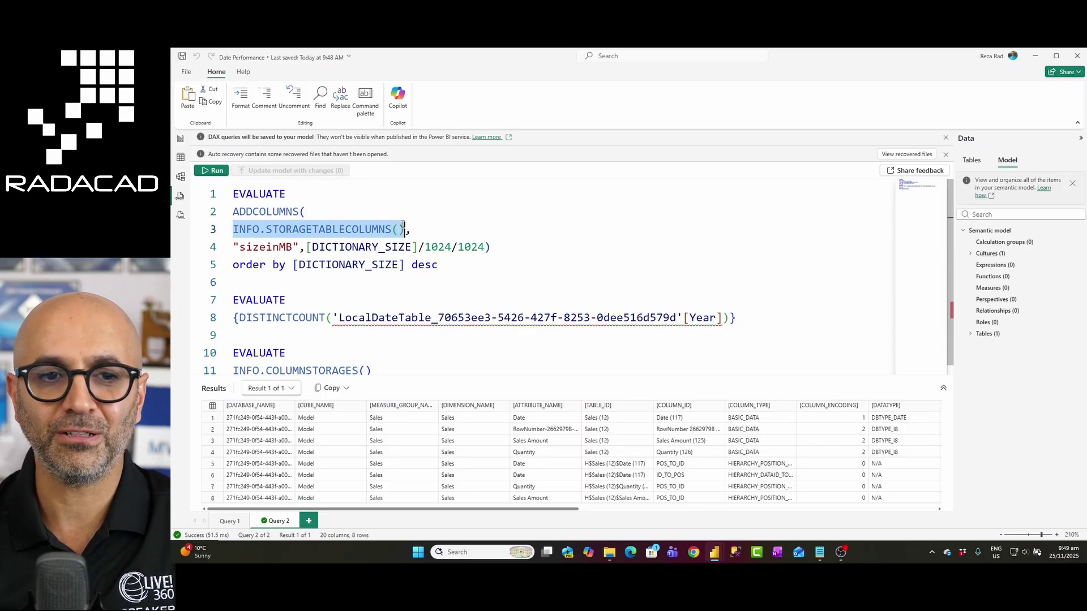
click(386, 372)
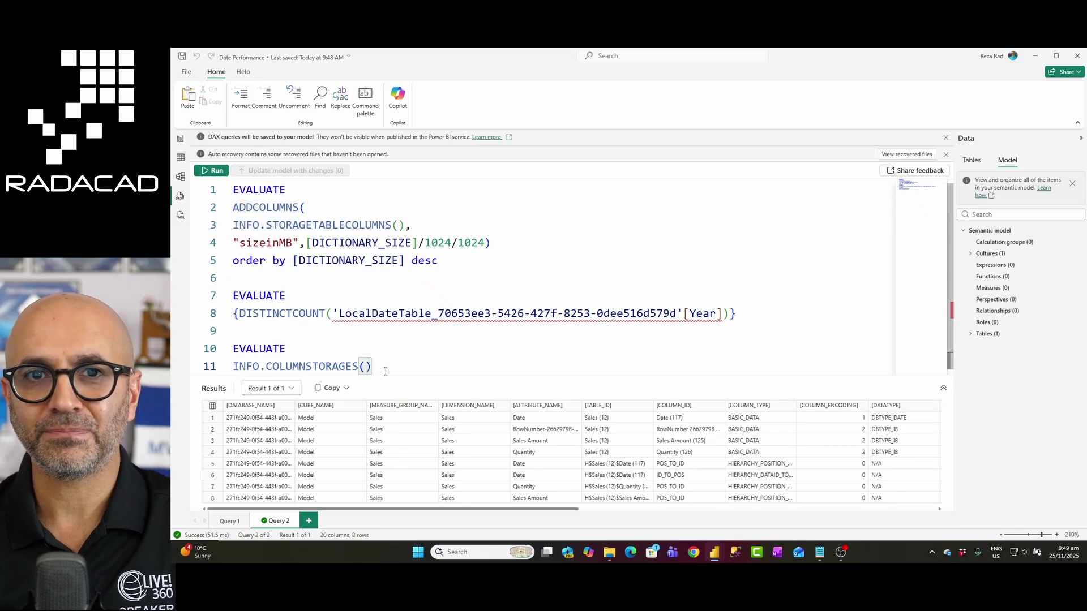